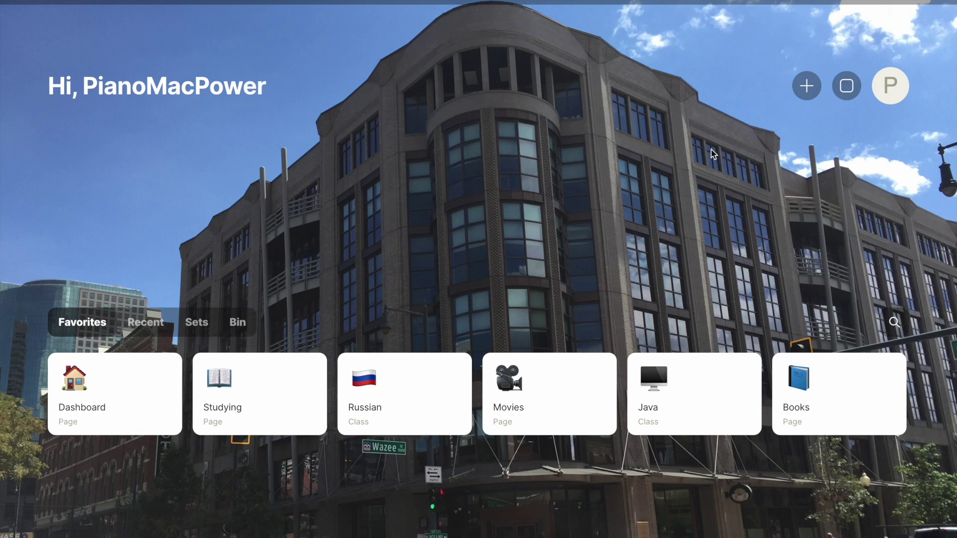
Step: Open the library of object types and check which object type the Books set is based on
click(847, 94)
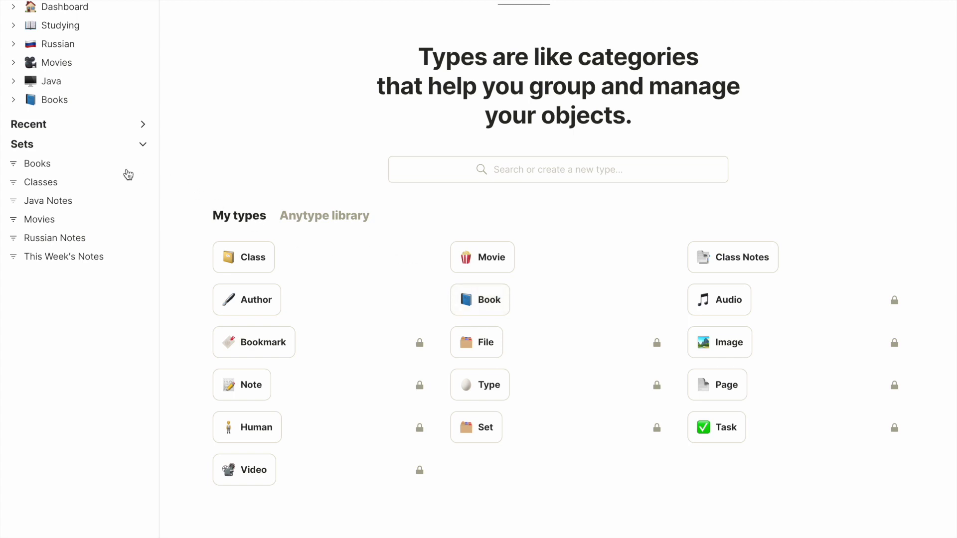
click(48, 166)
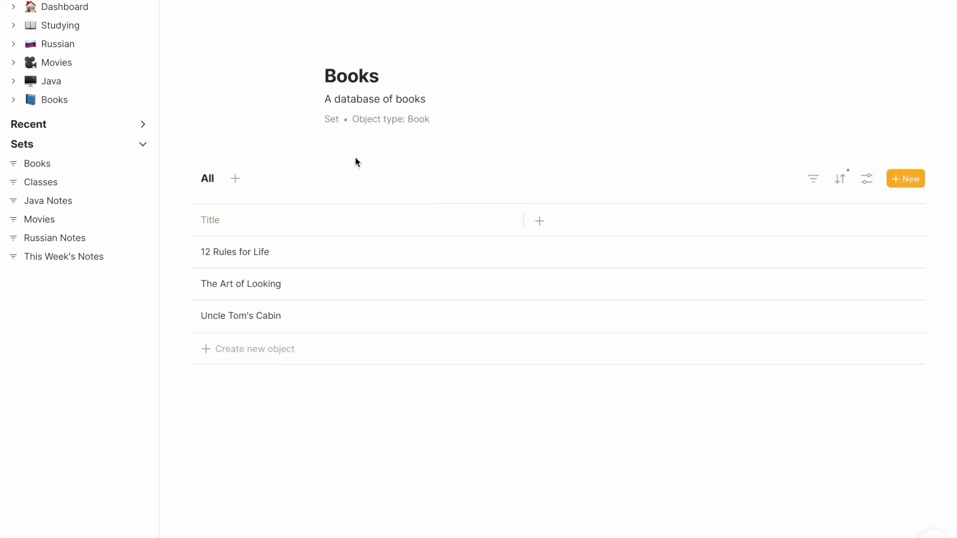
click(391, 119)
click(508, 117)
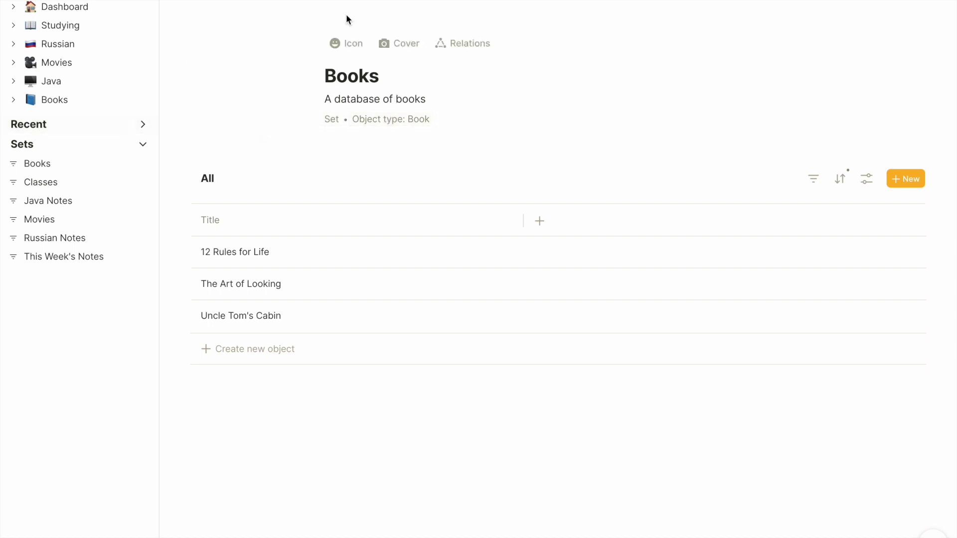
click(219, 1)
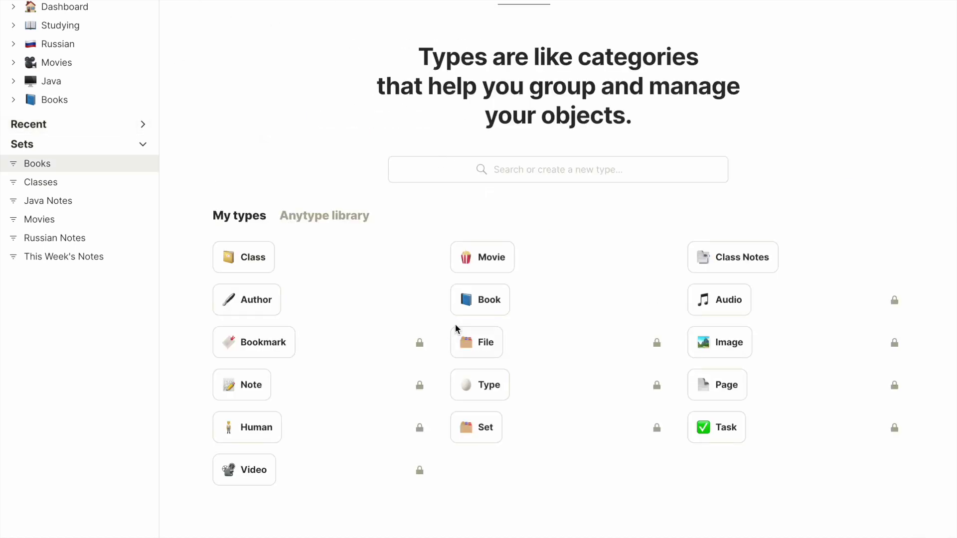
Step: Open the Book type and review its template, recommended layout and relations
click(468, 300)
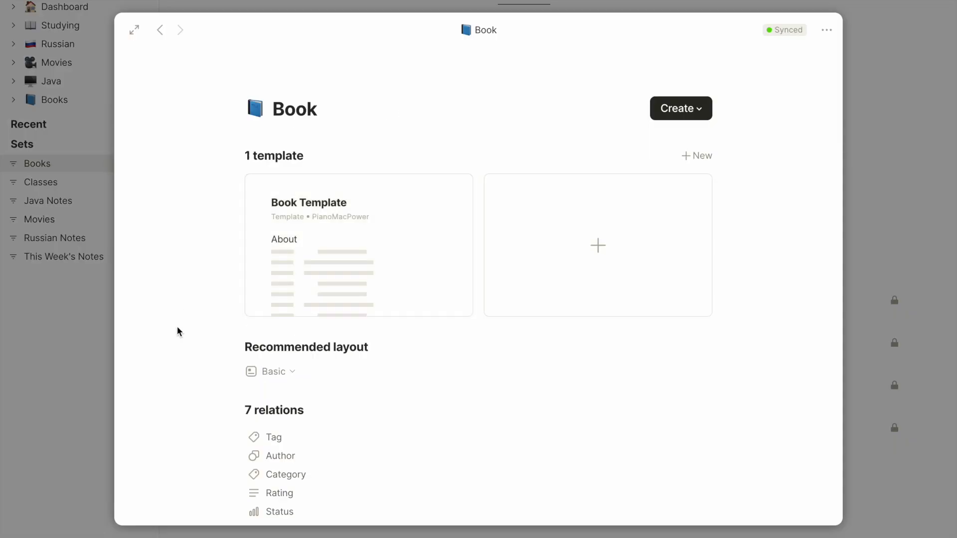
scroll(178, 334, down, 3)
scroll(289, 300, down, 2)
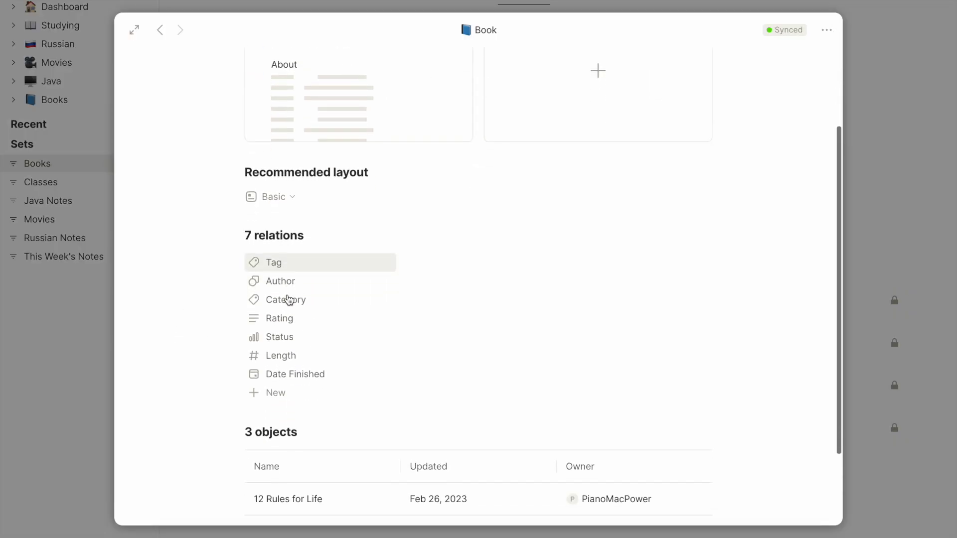
scroll(352, 168, up, 3)
Step: Open the Book Template to examine its content and featured relations, and return to the Book type
click(350, 168)
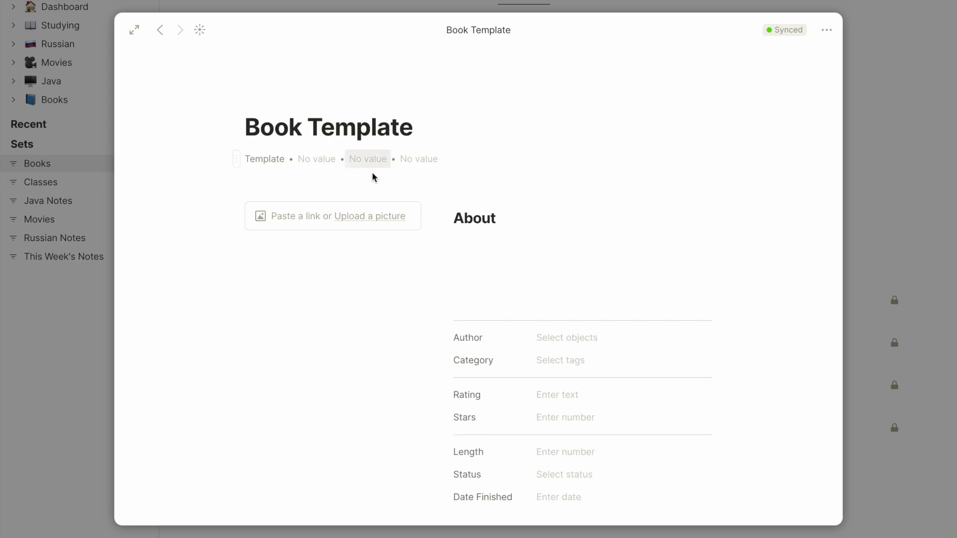
scroll(497, 254, down, 2)
scroll(496, 253, up, 2)
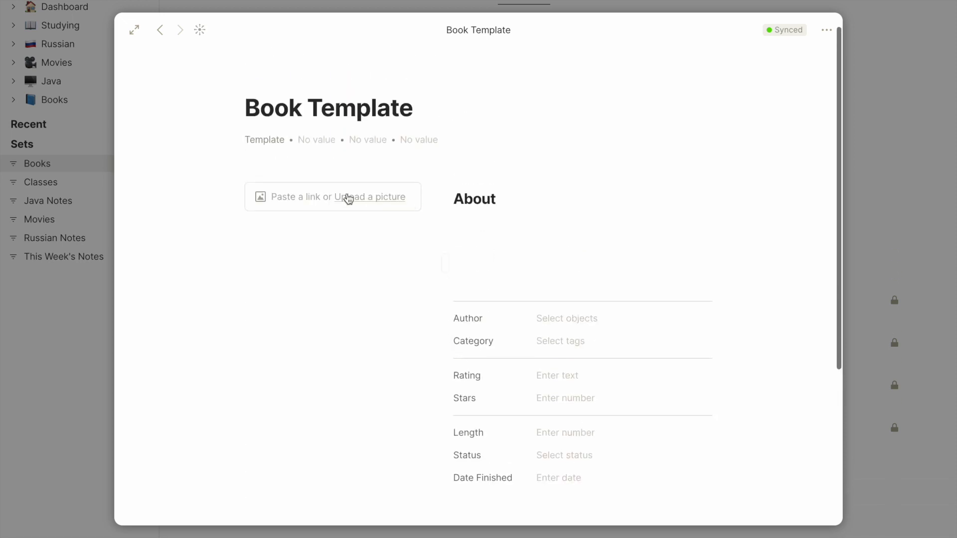
click(420, 143)
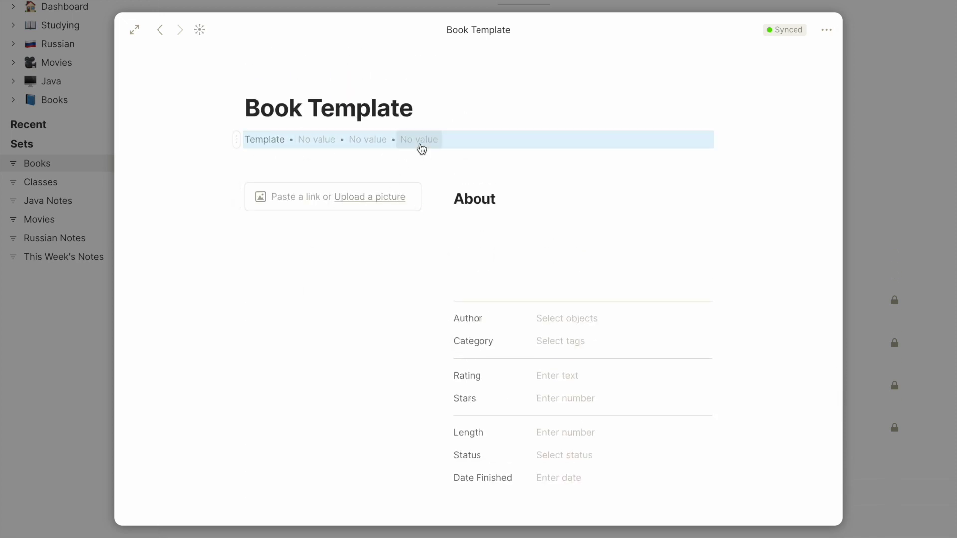
click(566, 122)
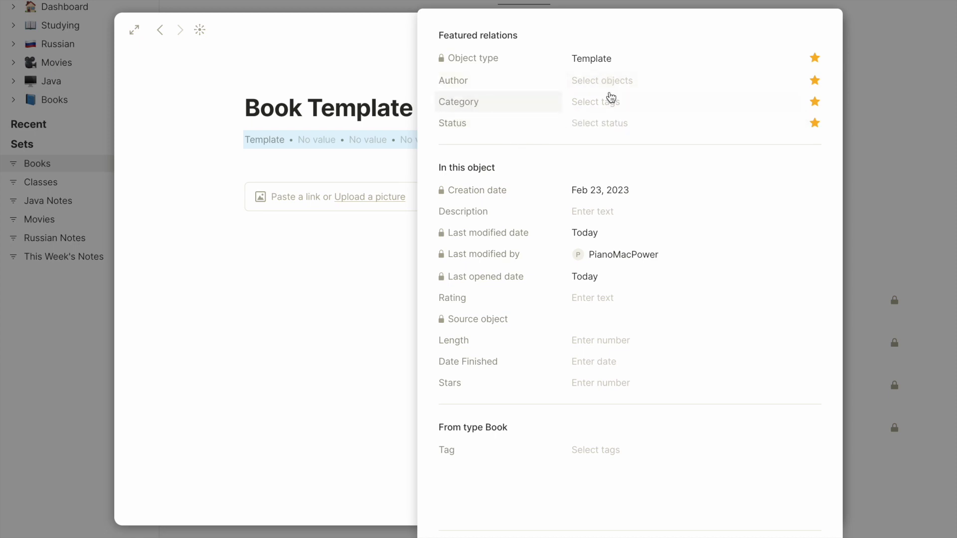
click(877, 132)
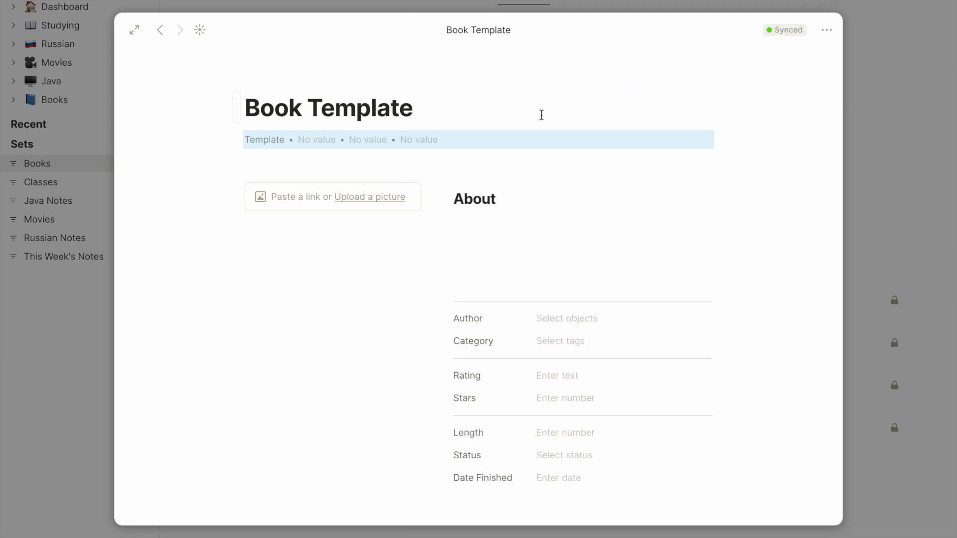
click(160, 29)
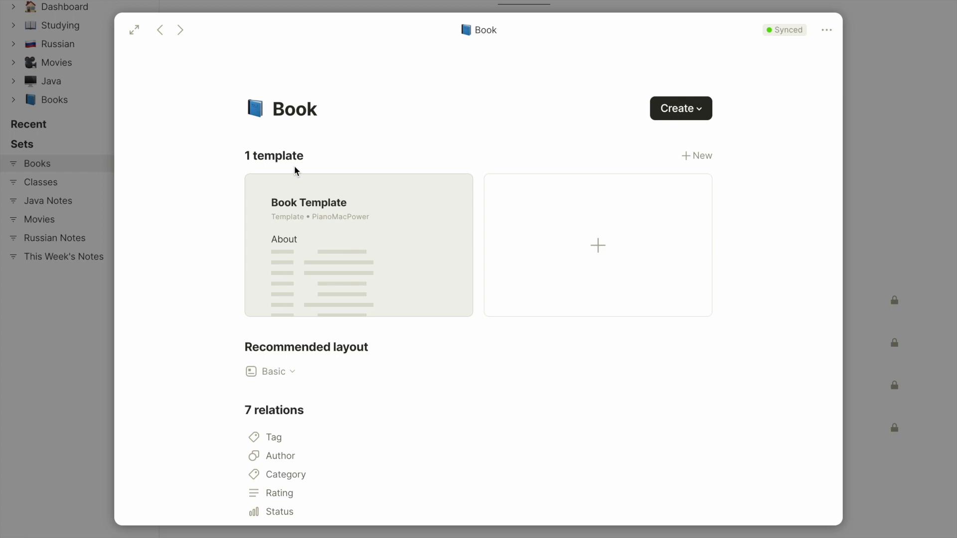
Step: Review the Book type's list of objects, revisit its template, and close the type
scroll(216, 286, down, 6)
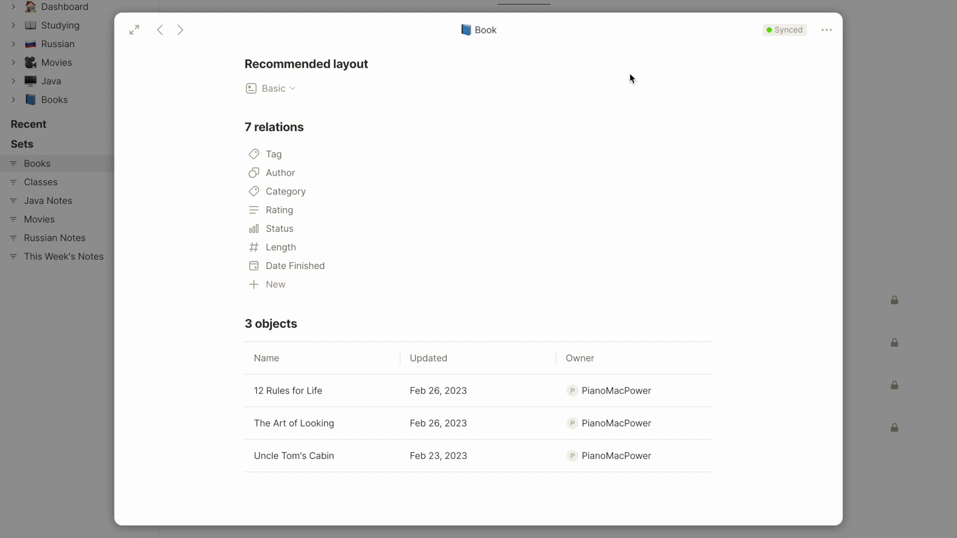
scroll(472, 391, up, 6)
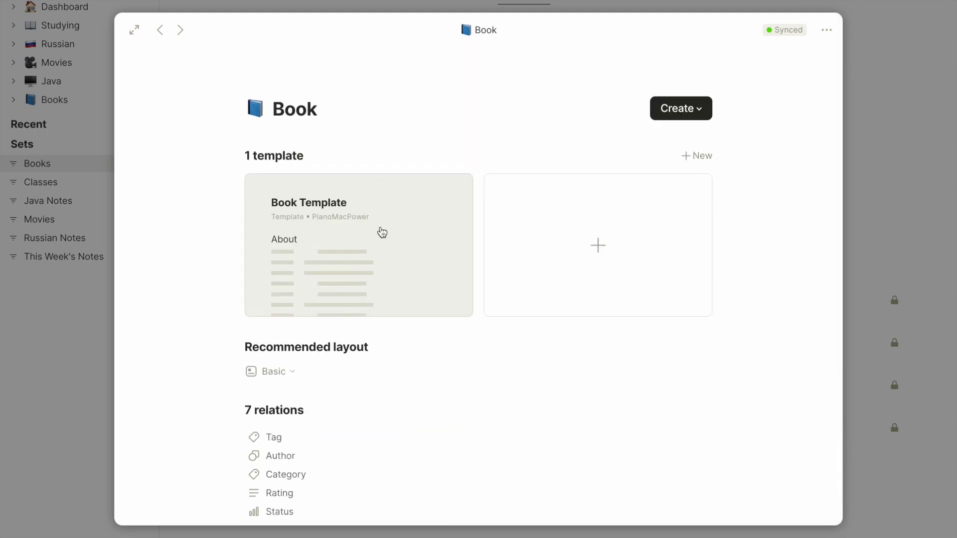
click(380, 231)
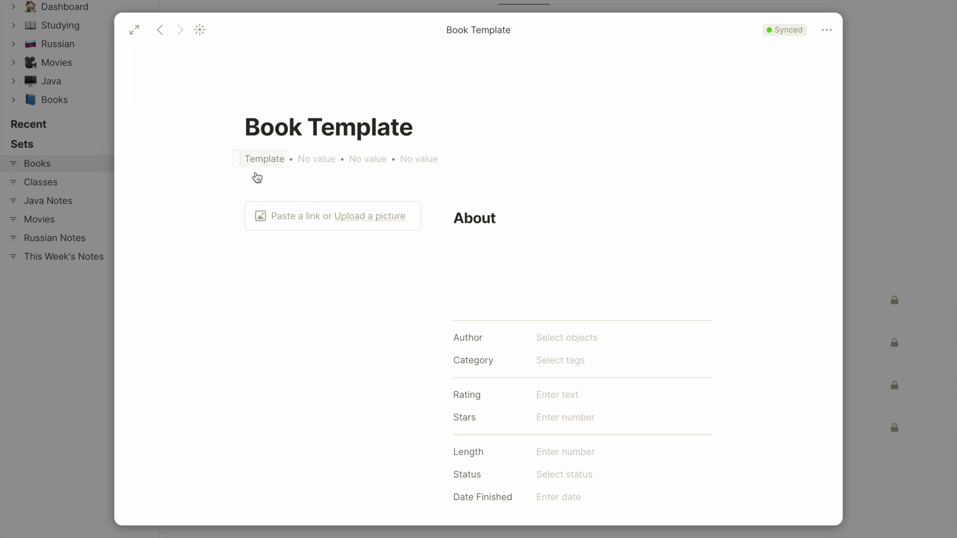
click(161, 30)
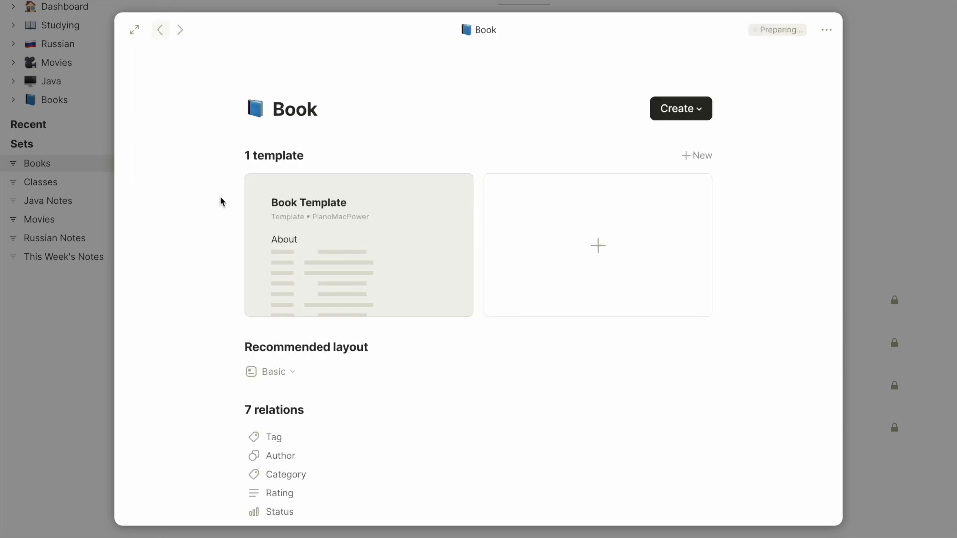
click(76, 319)
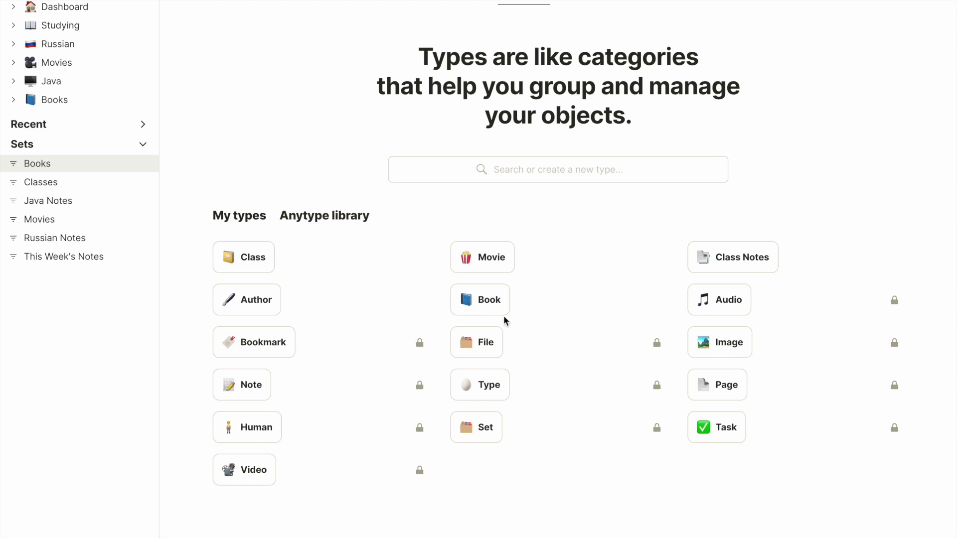
Step: Browse the Anytype library of ready-made types and examine the Daily Plan type with its template
click(326, 217)
scroll(418, 200, down, 3)
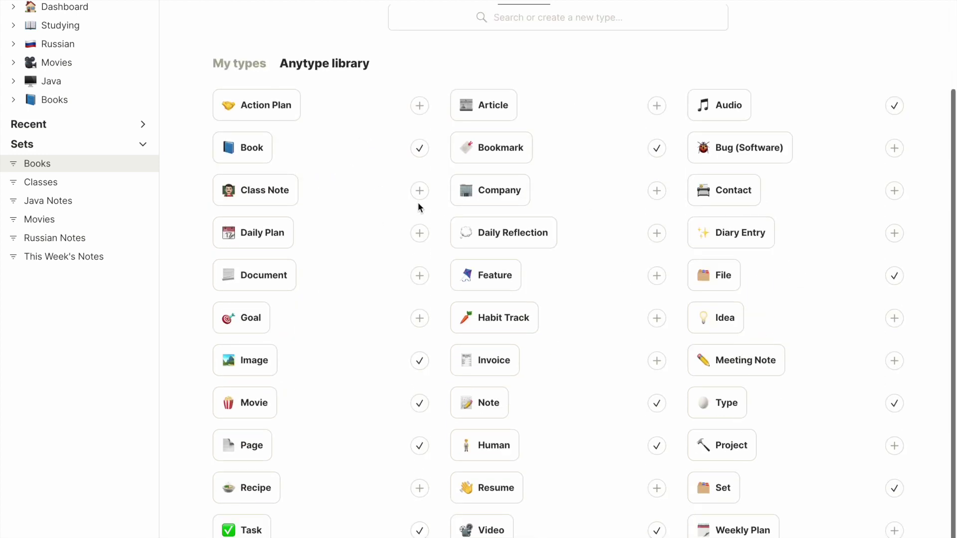
scroll(443, 162, down, 1)
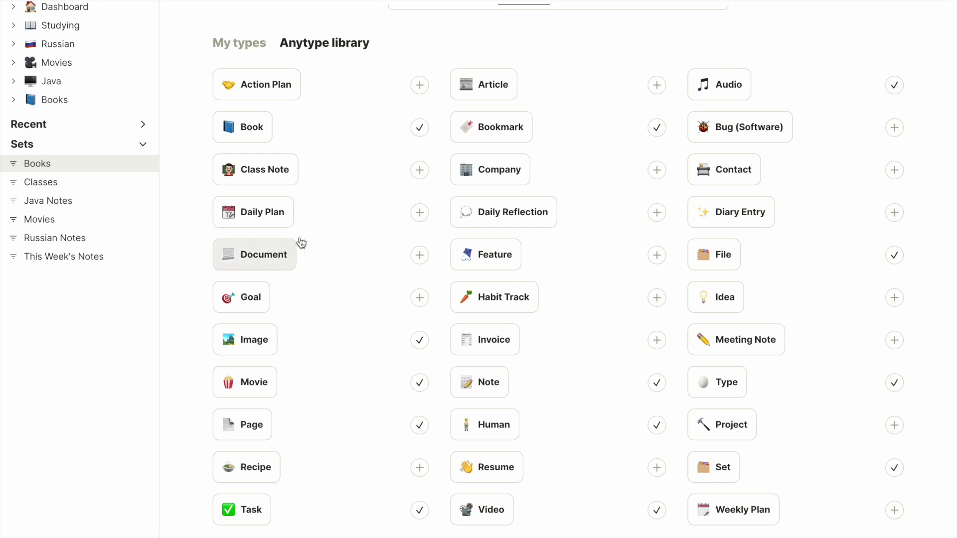
click(242, 222)
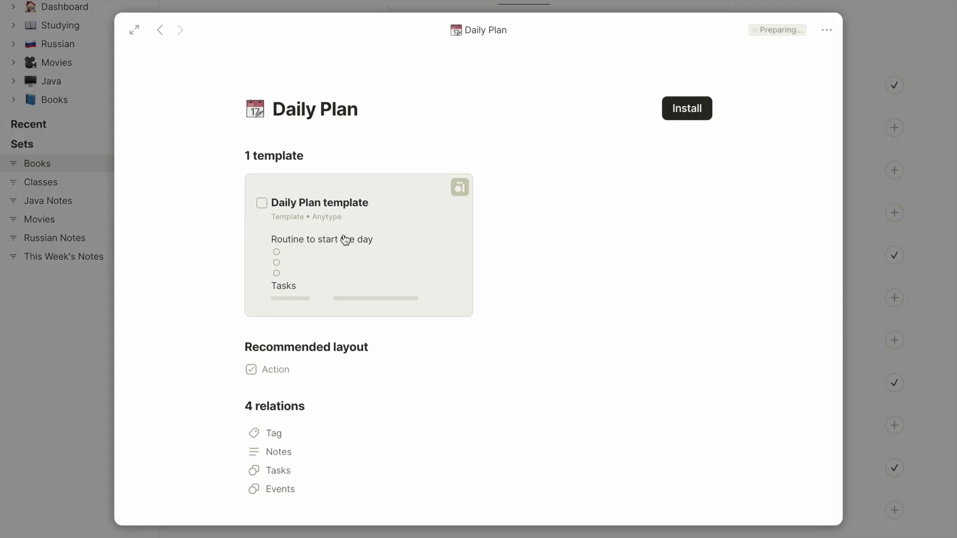
click(343, 239)
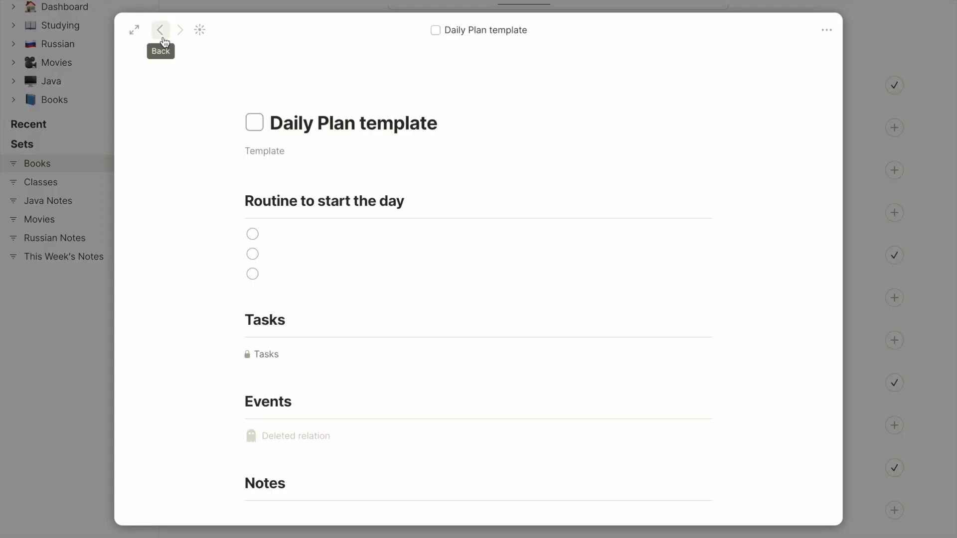
click(164, 40)
scroll(199, 278, down, 1)
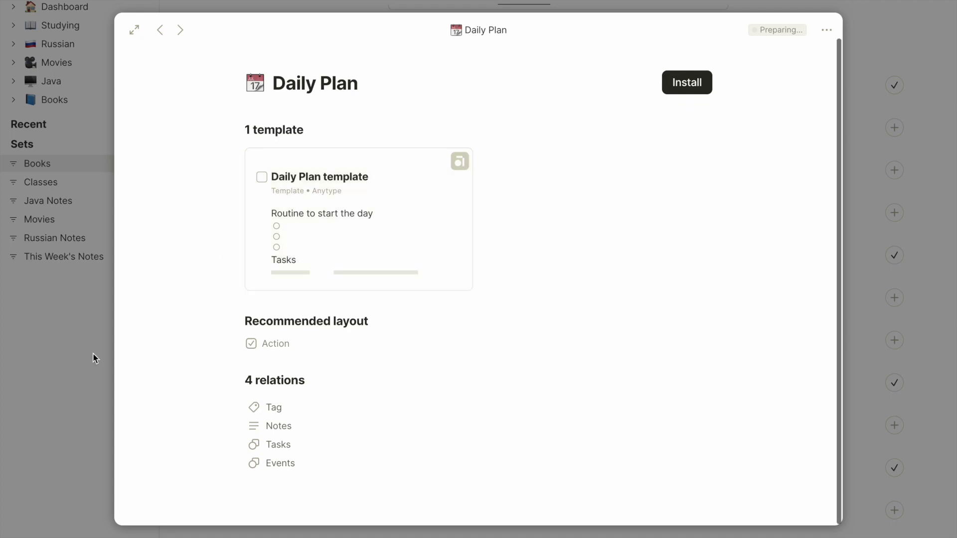
click(62, 384)
Step: Examine the Recipe type's relations and template in the Anytype library, and close it without installing
click(244, 467)
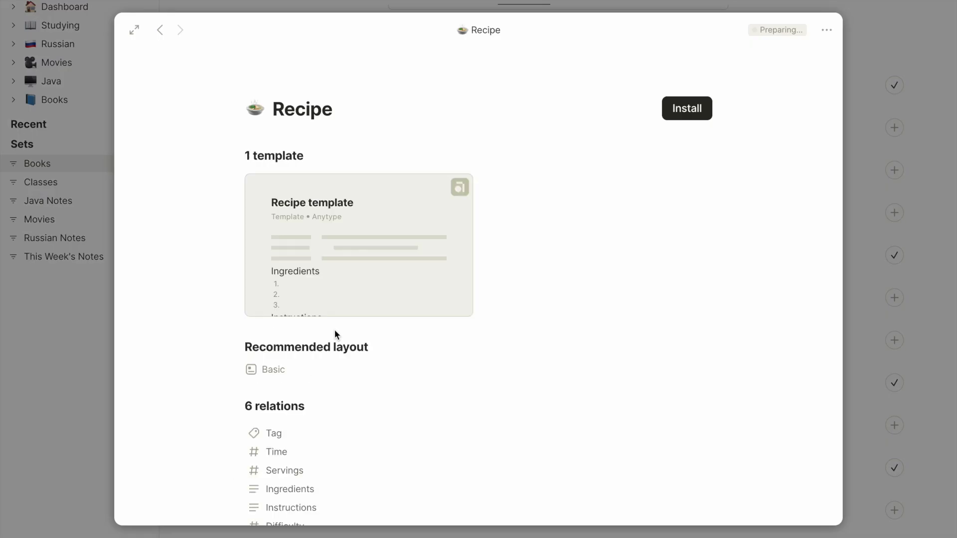
scroll(335, 329, down, 2)
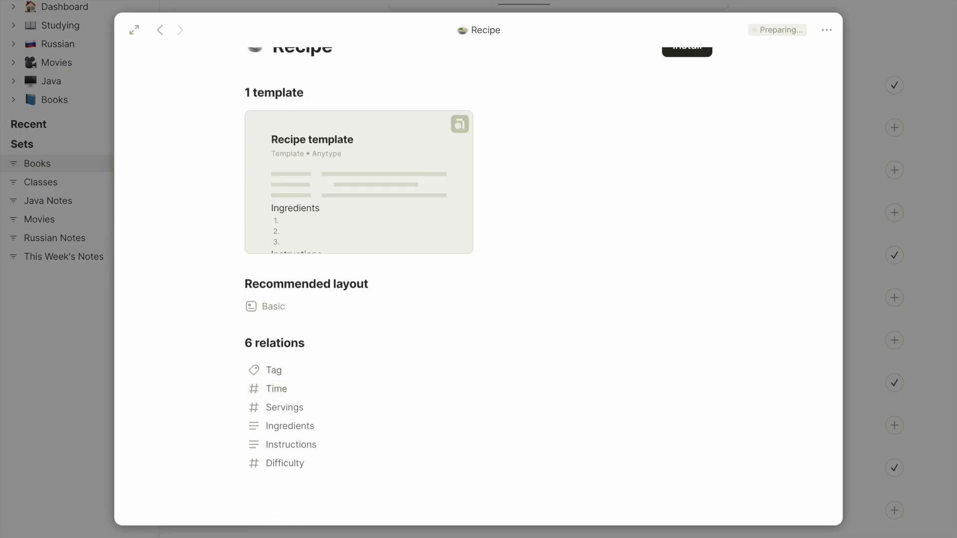
click(321, 186)
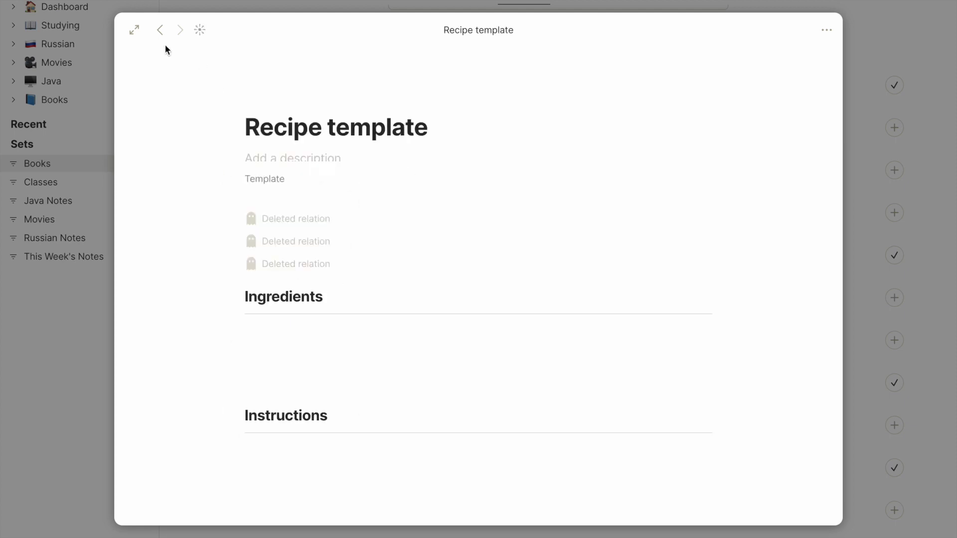
click(161, 32)
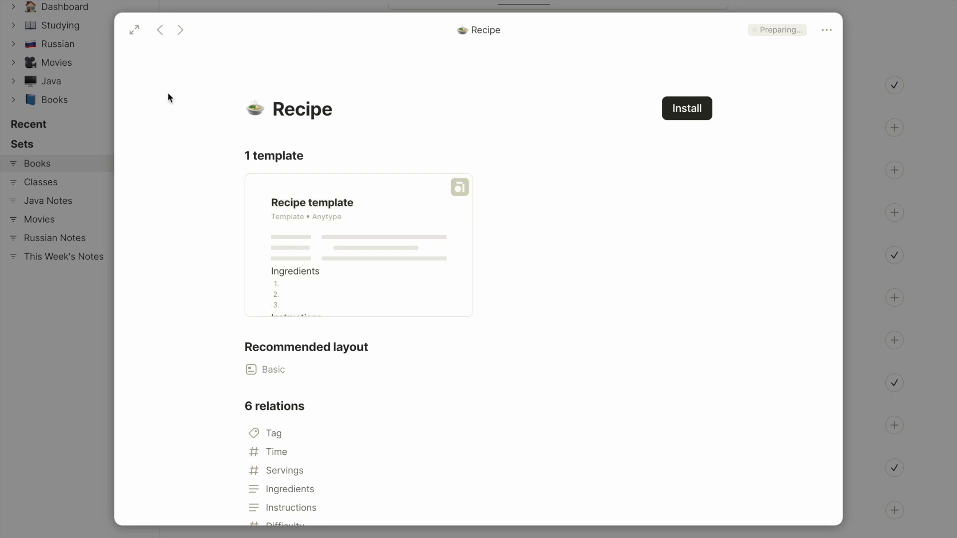
key(Escape)
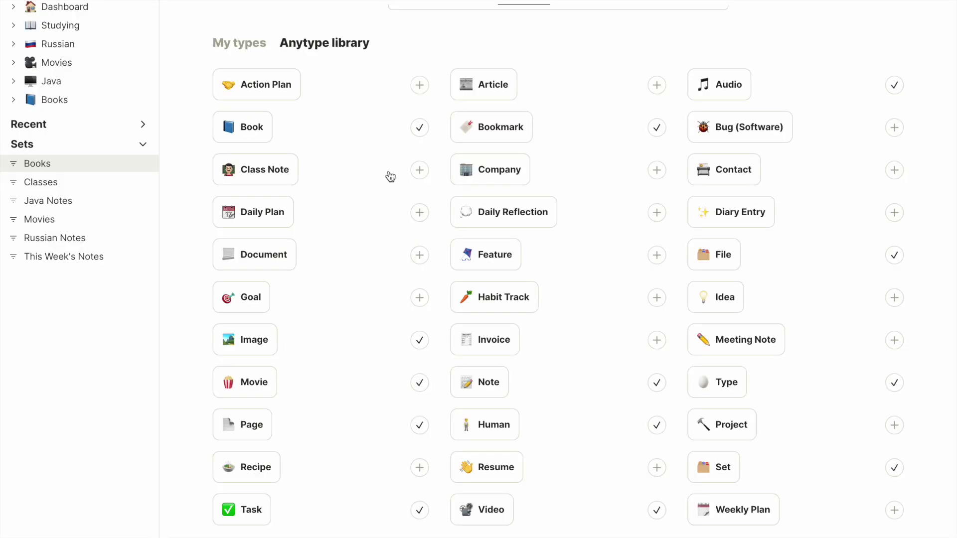
Step: Create a new object type named Video Game under My types
scroll(390, 177, up, 4)
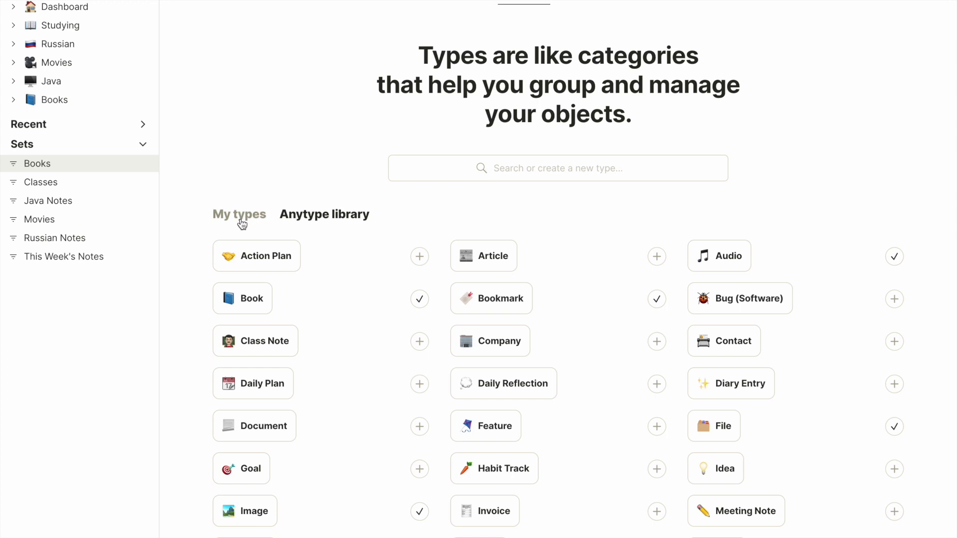
click(242, 224)
click(525, 172)
text(Vid)
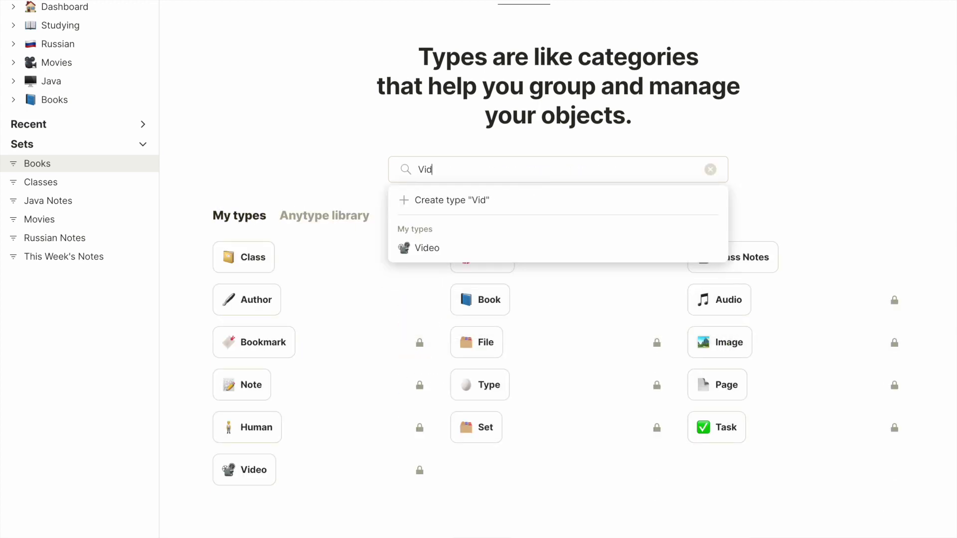
text(eo Game)
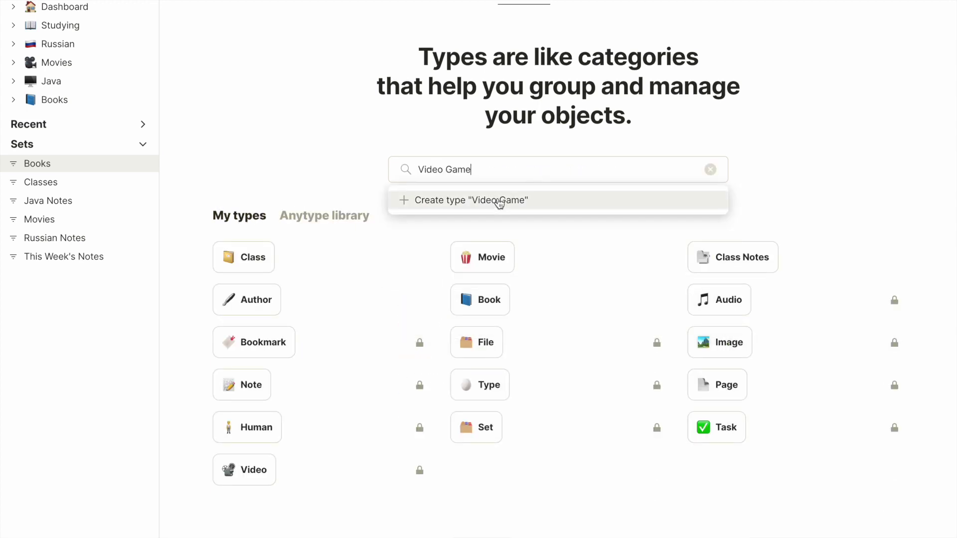
click(419, 204)
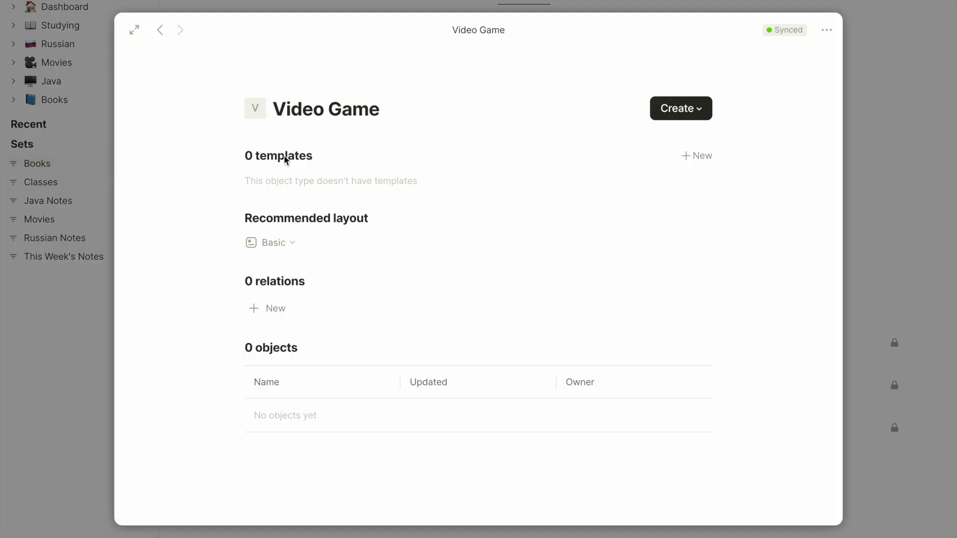
Step: Compare the recommended layout options of the Video Game type with the Human type's layout, leaving both unchanged
click(284, 251)
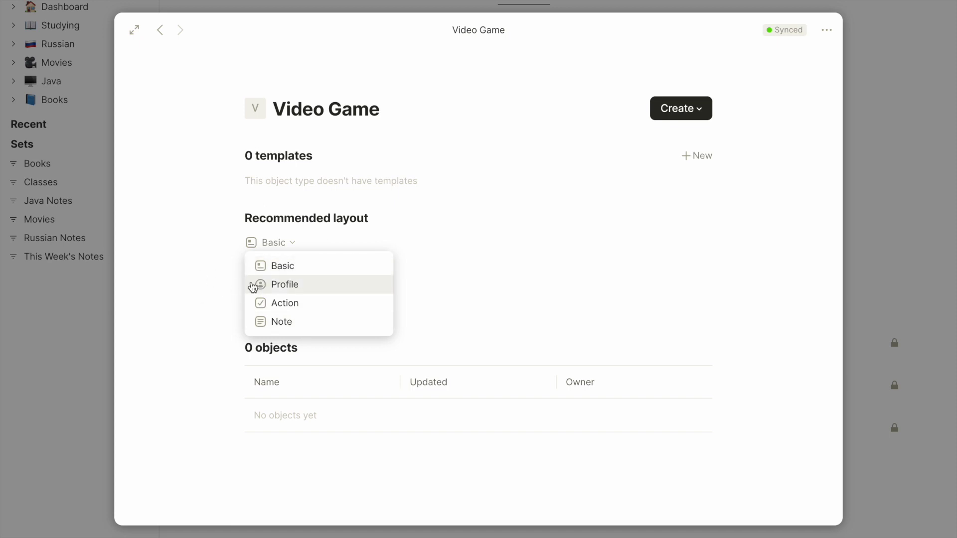
key(Escape)
key(Escape)
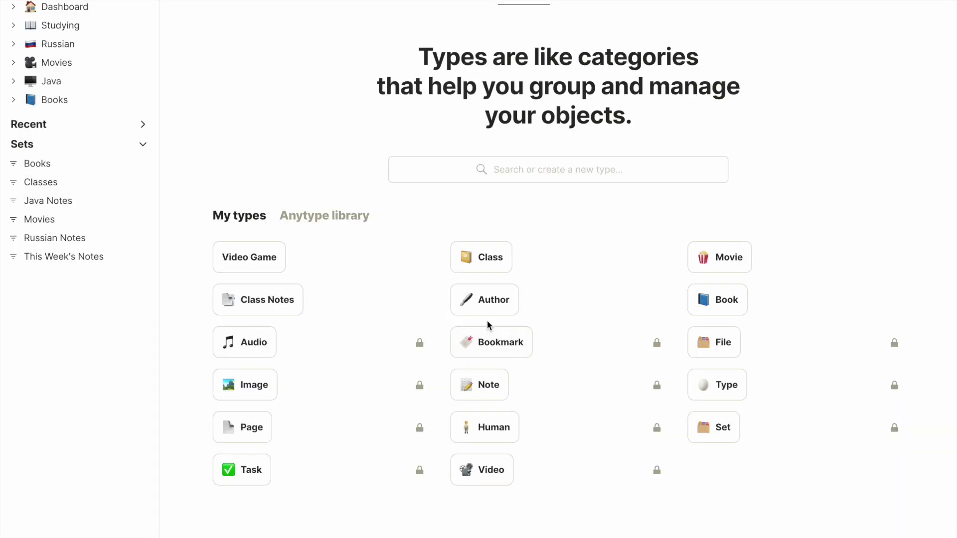
click(481, 427)
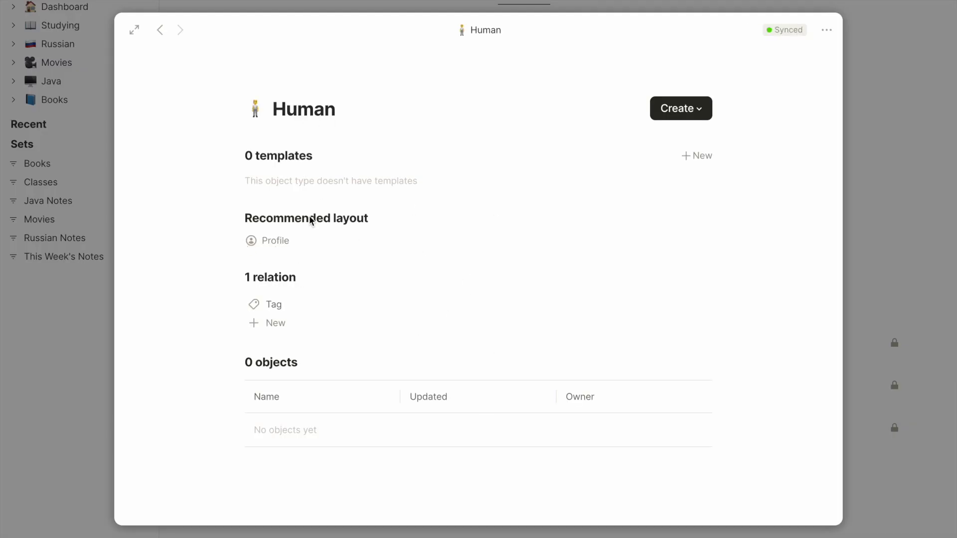
key(Escape)
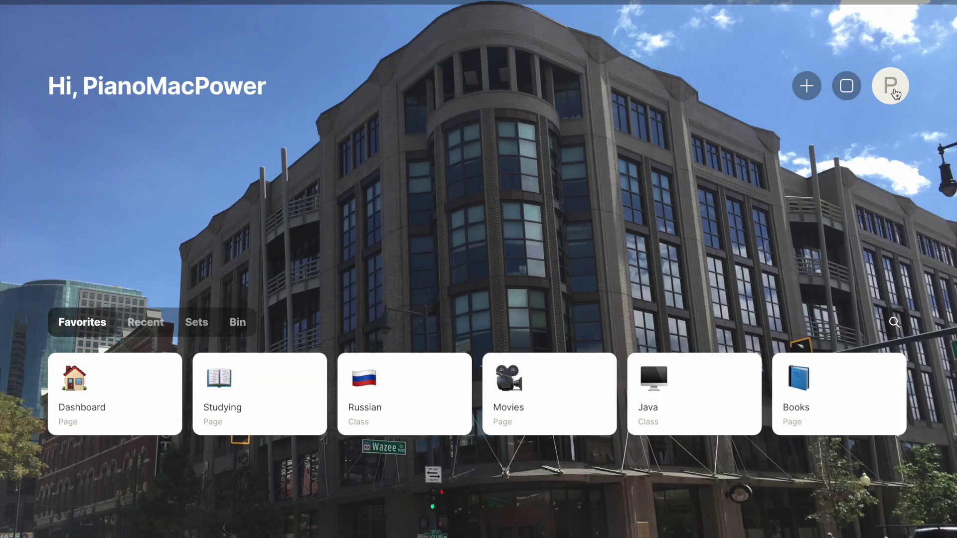
Step: Open the profile object to examine its Human layout with the round profile picture, and close it
click(895, 94)
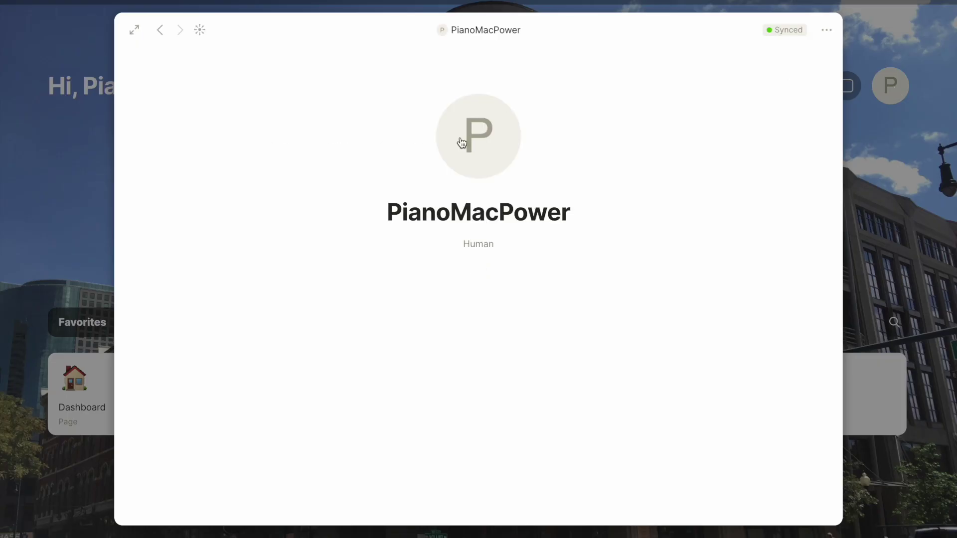
click(481, 131)
click(337, 155)
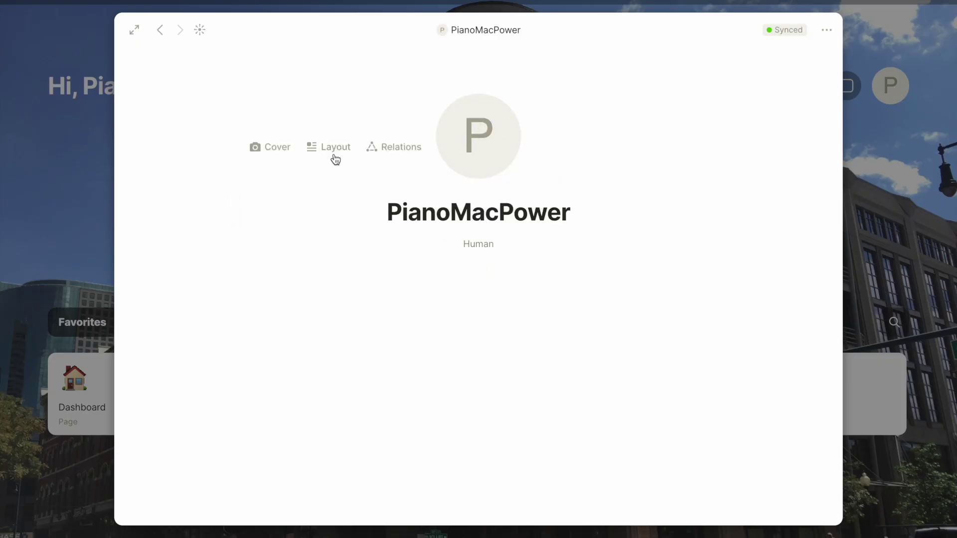
key(Escape)
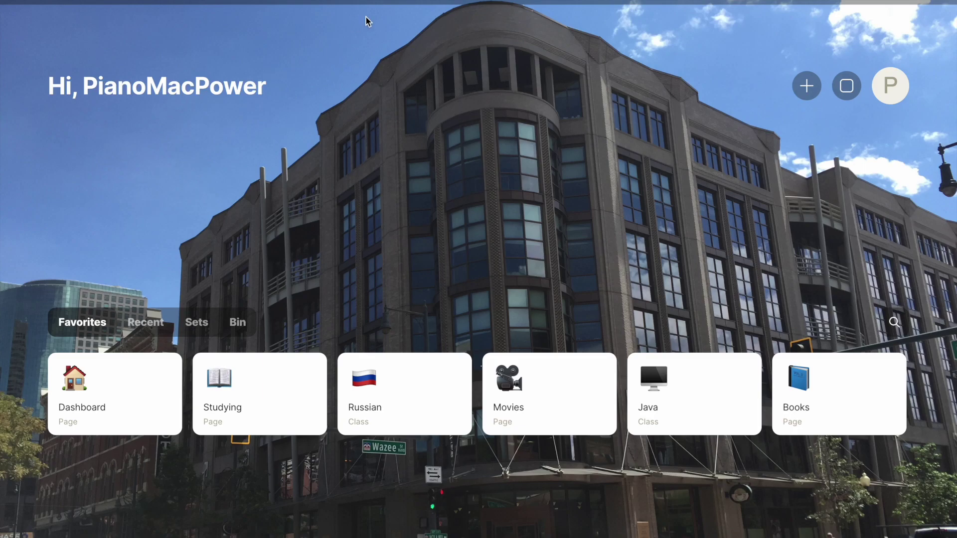
Step: Open the library of object types and remove the Video Game type from My types
click(846, 86)
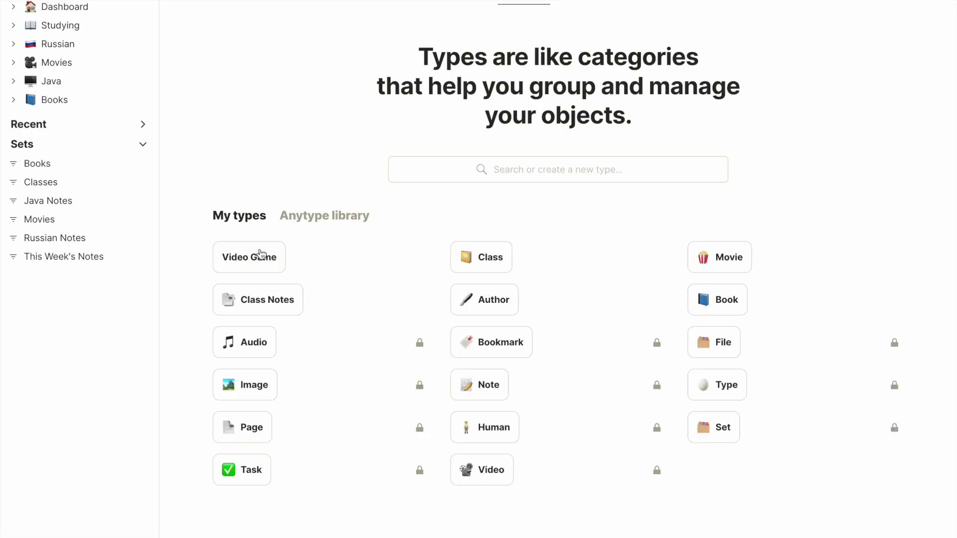
click(411, 259)
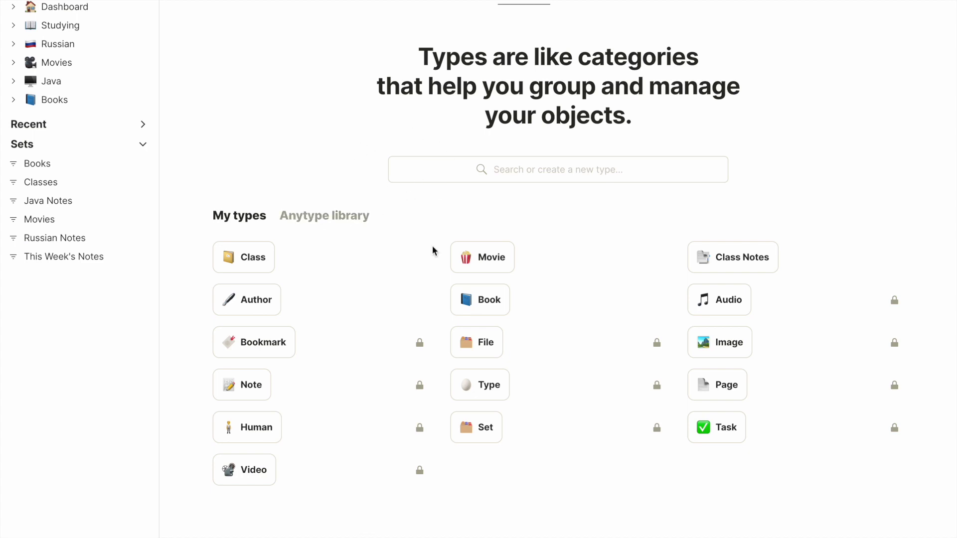
Step: Examine the Book type's template, recommended layout, relations and objects, and close it
mouse_move(423, 278)
click(480, 300)
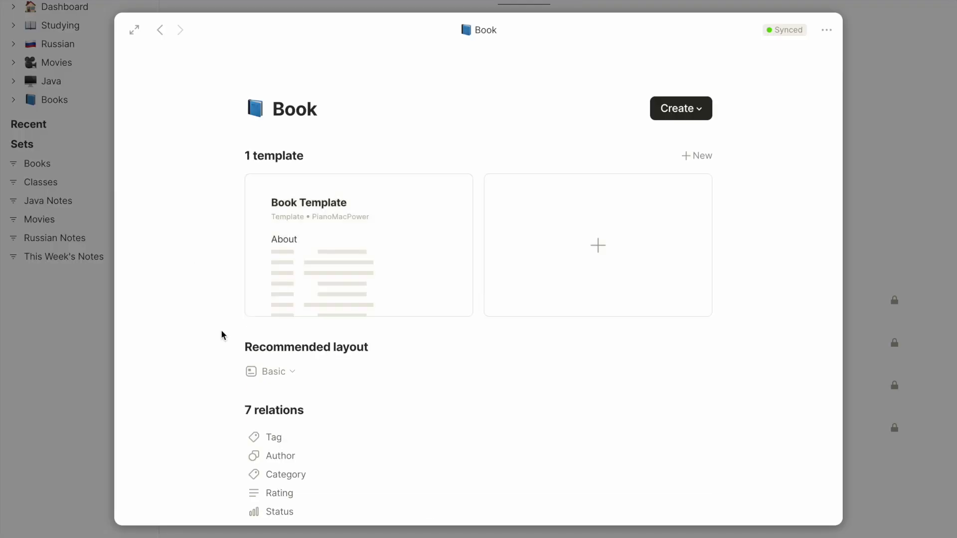
scroll(222, 333, down, 2)
scroll(289, 407, down, 3)
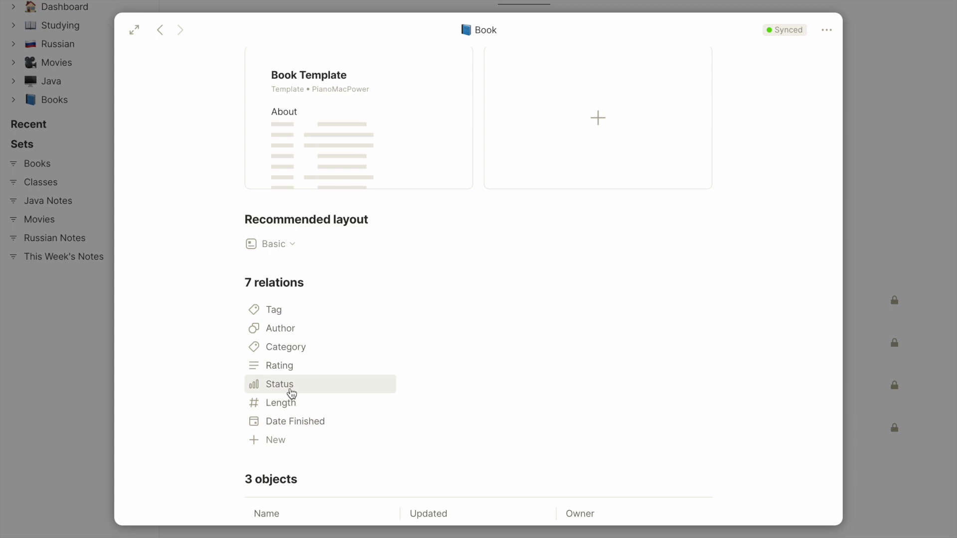
scroll(292, 406, down, 3)
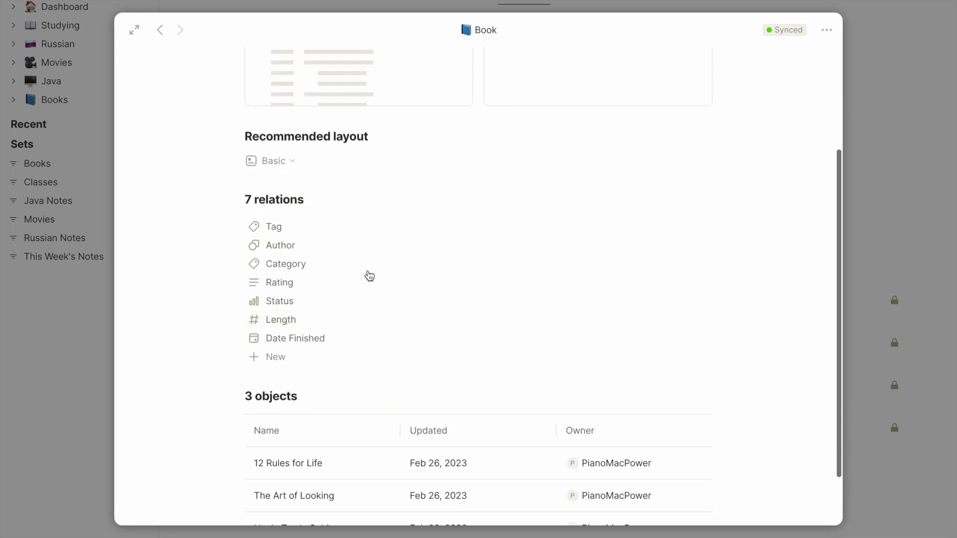
scroll(167, 296, up, 8)
click(166, 299)
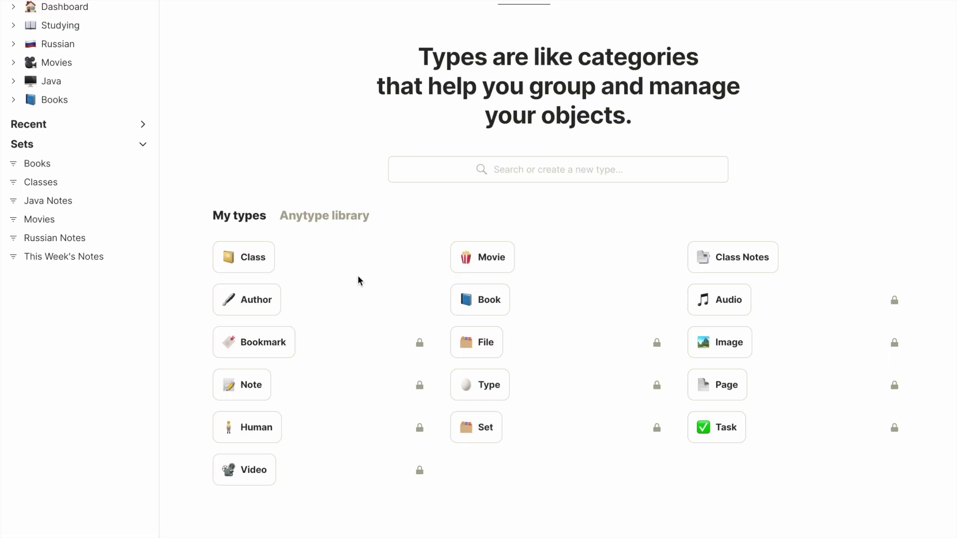
Step: Browse the relations under My relations and examine the objects that use the Tag relation
click(591, 3)
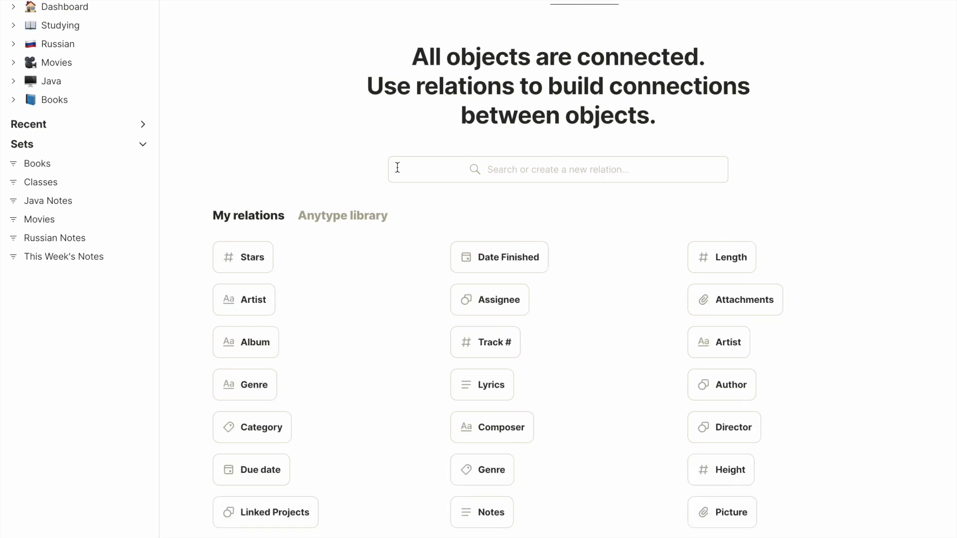
scroll(369, 215, down, 3)
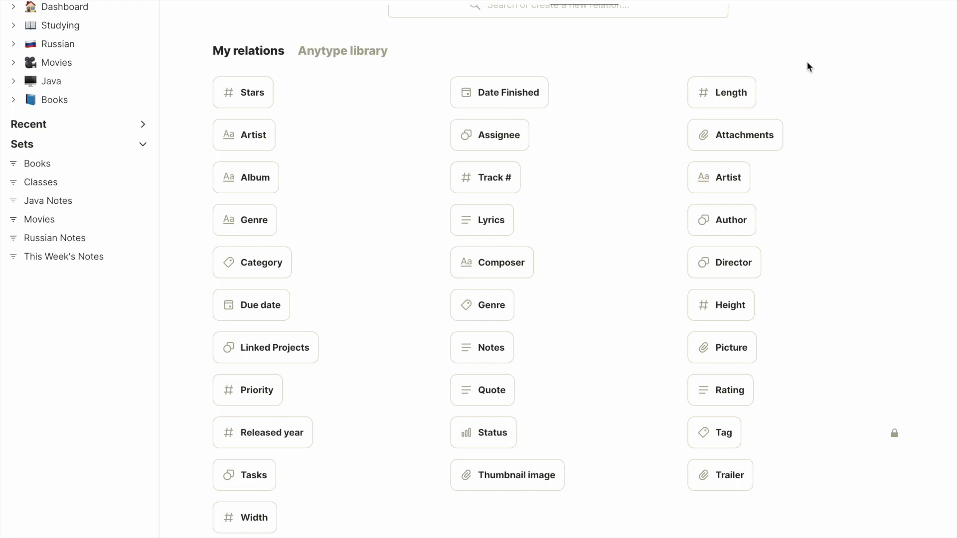
click(708, 432)
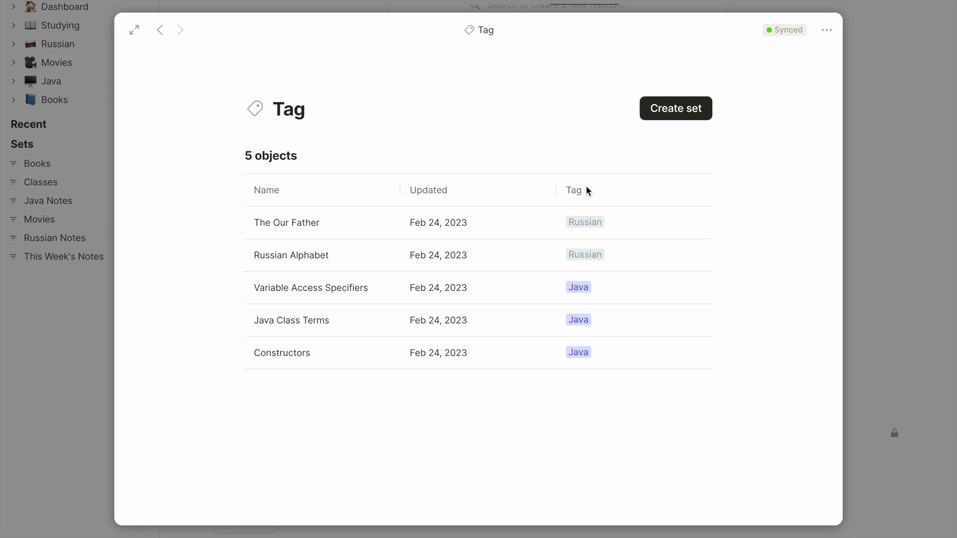
click(874, 151)
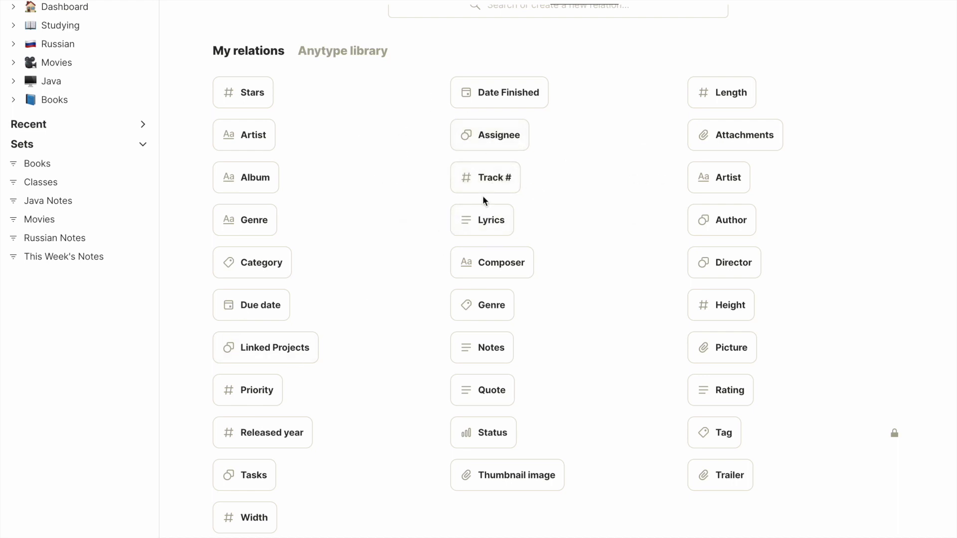
click(504, 185)
click(66, 291)
scroll(515, 199, up, 4)
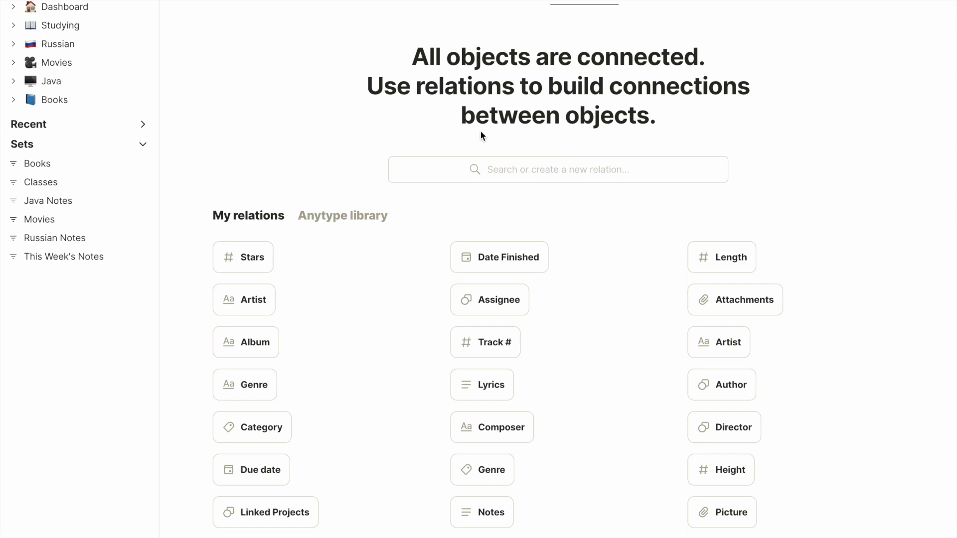
Step: Examine the objects that use the Date Finished relation, and return to the object types
scroll(481, 135, down, 2)
click(490, 159)
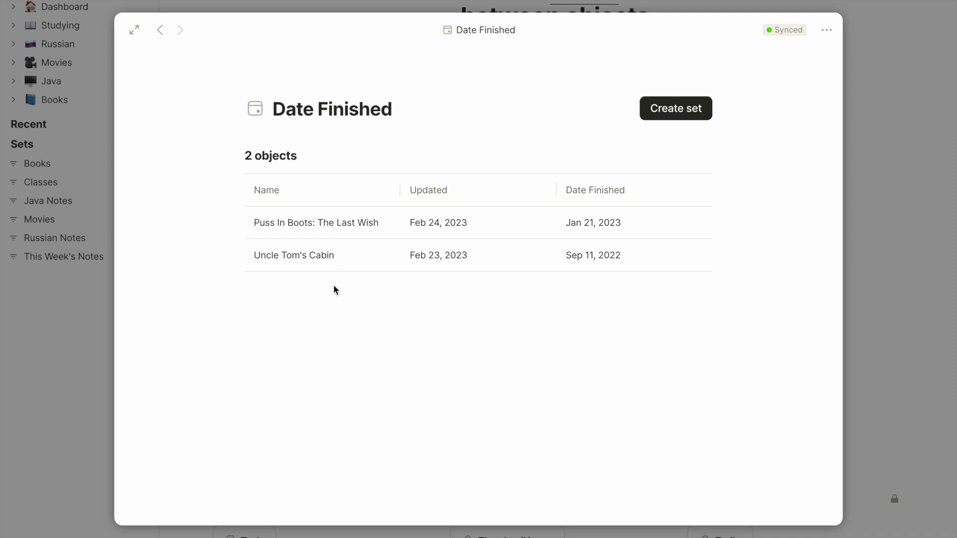
click(848, 227)
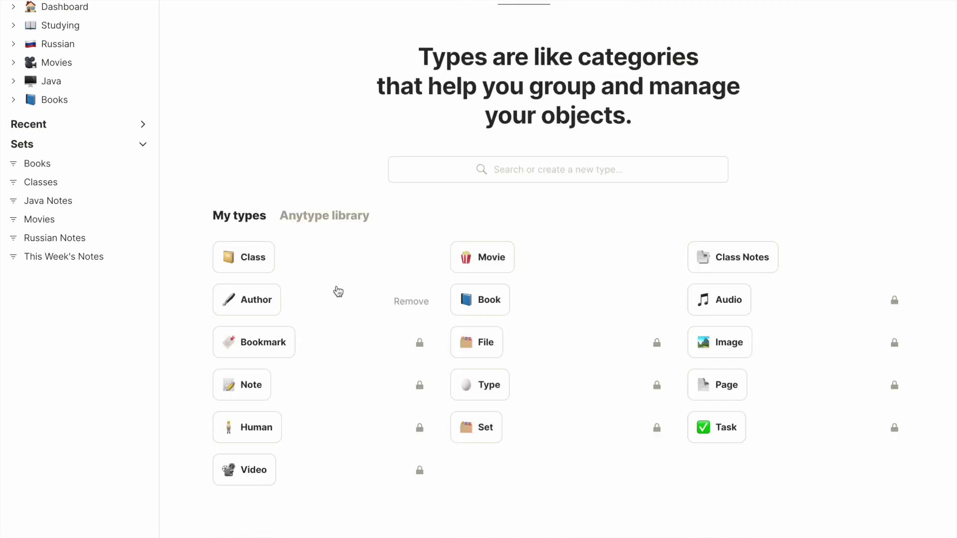
Step: Examine the Movie type's template and the relations placed in it, and close it
click(487, 261)
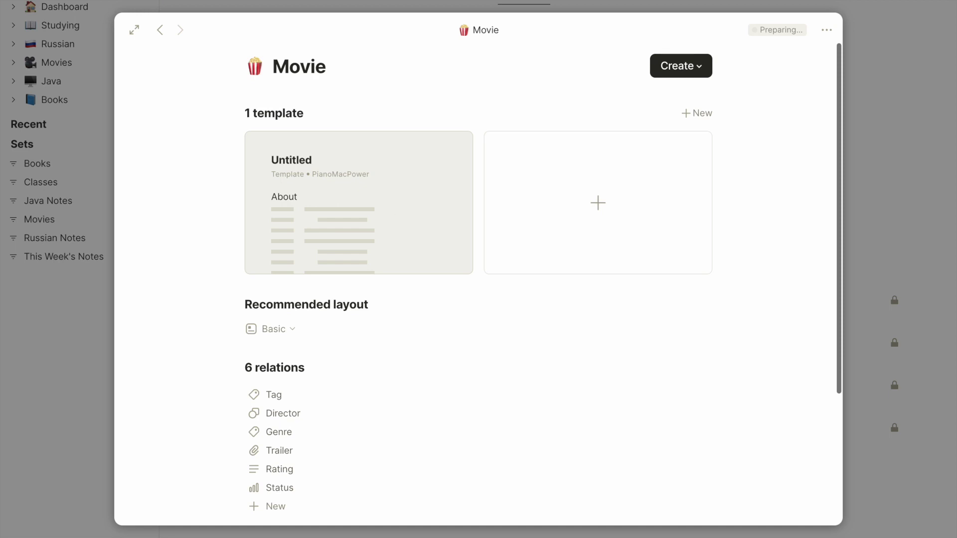
click(533, 282)
scroll(530, 312, down, 3)
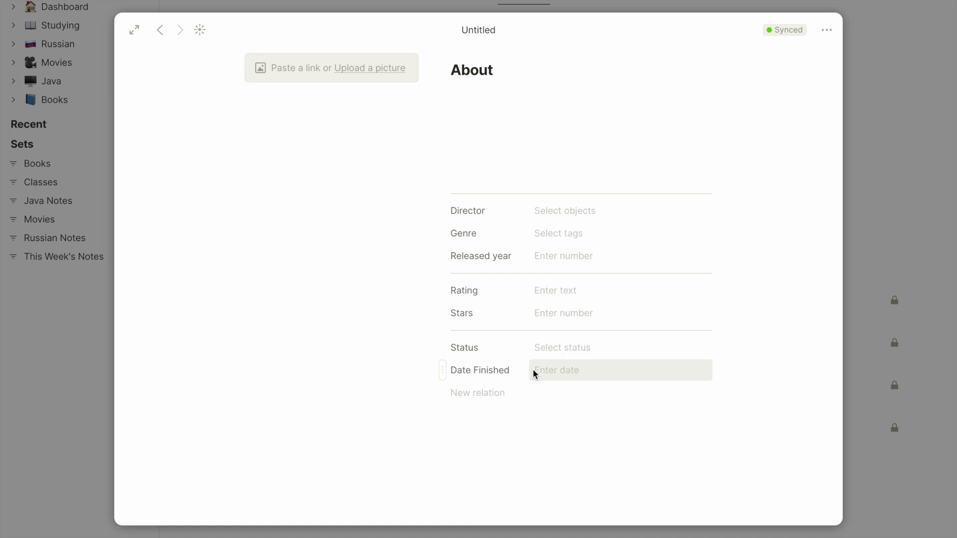
click(887, 110)
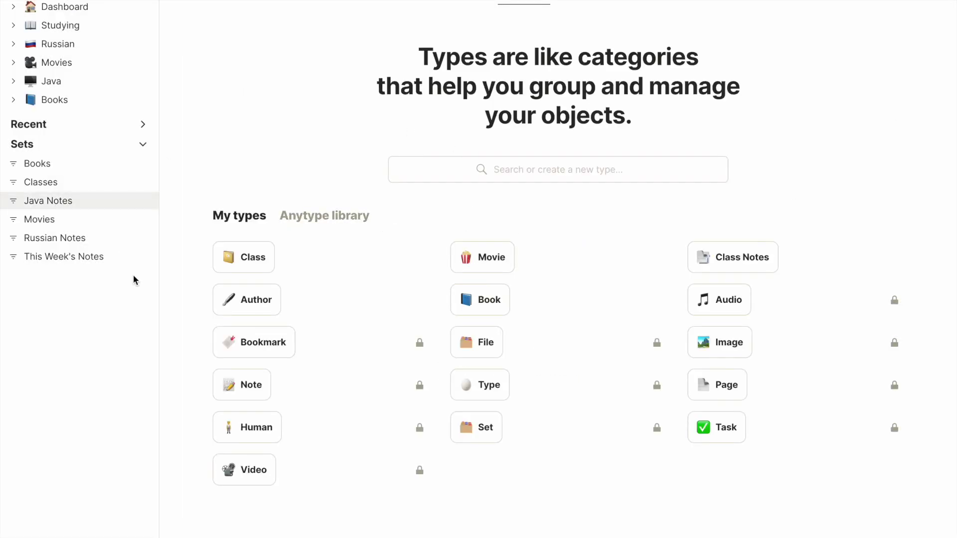
Step: Open the Books set and remove the Book object type from its query
click(37, 164)
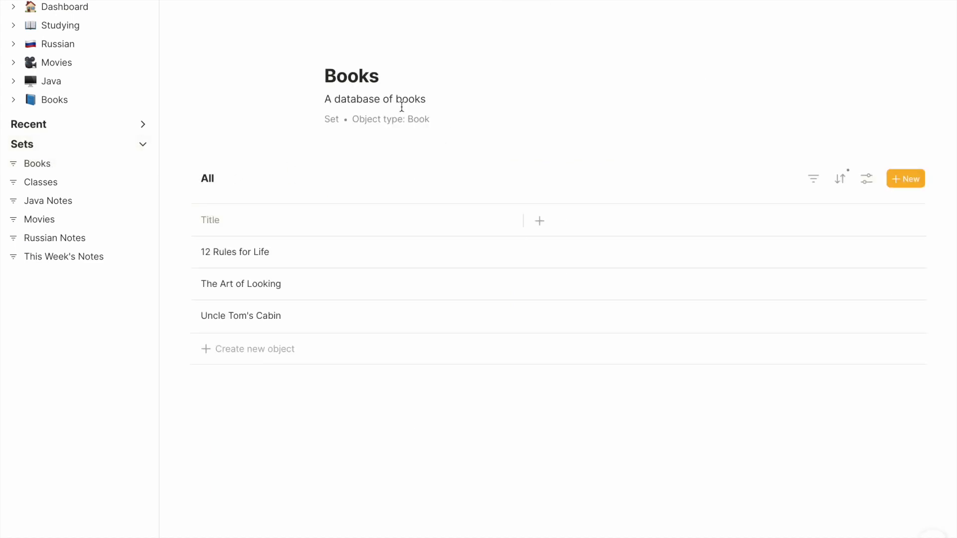
click(369, 118)
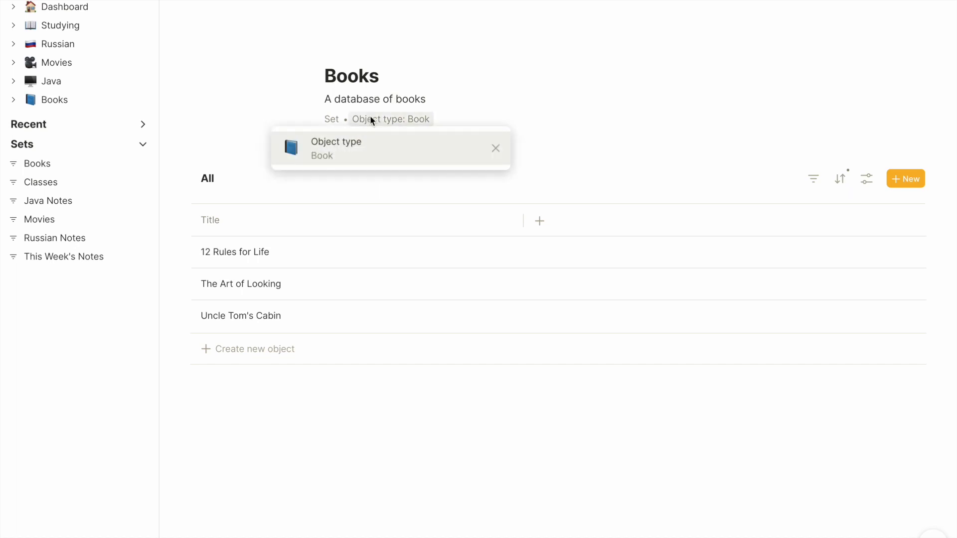
click(492, 149)
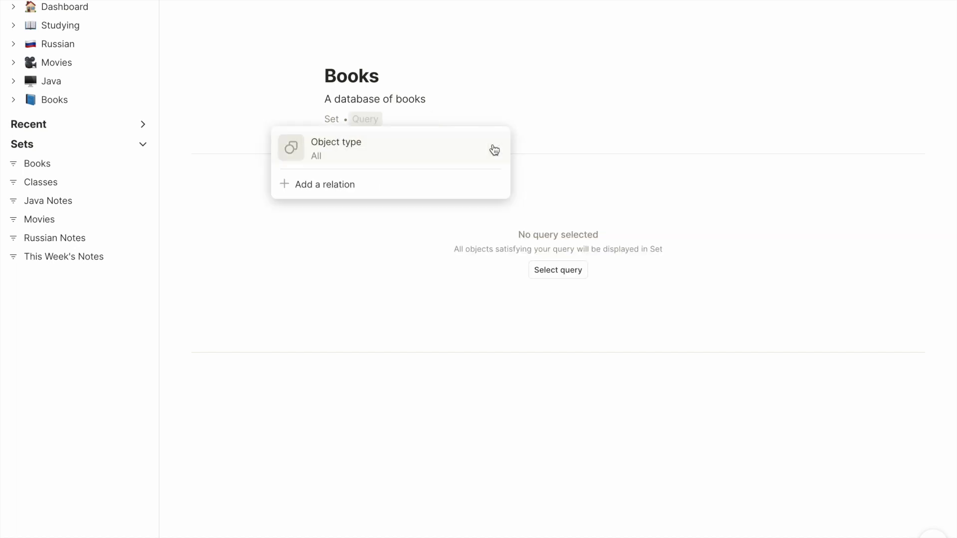
Step: Browse the relations and object types available for the Books set's query, and filter the relations by "object"
click(326, 185)
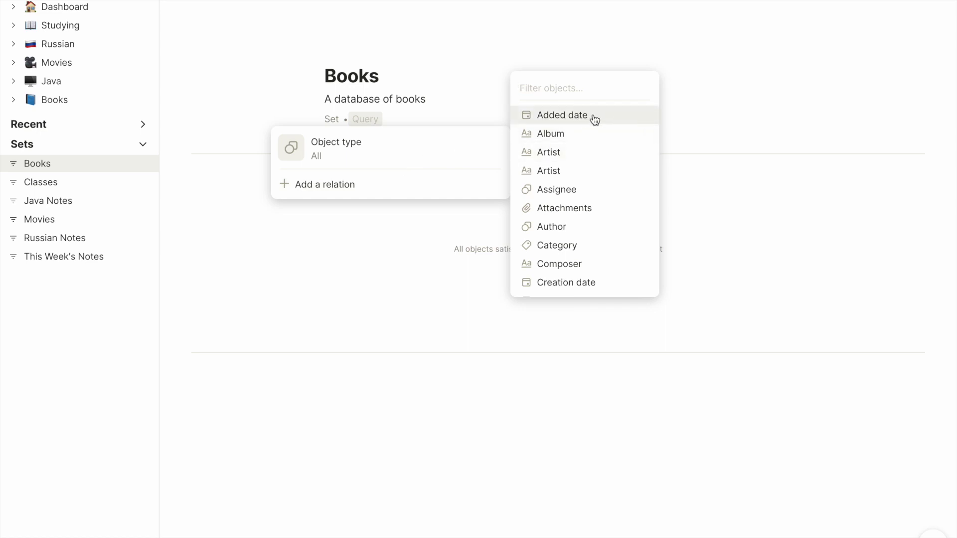
scroll(572, 224, down, 4)
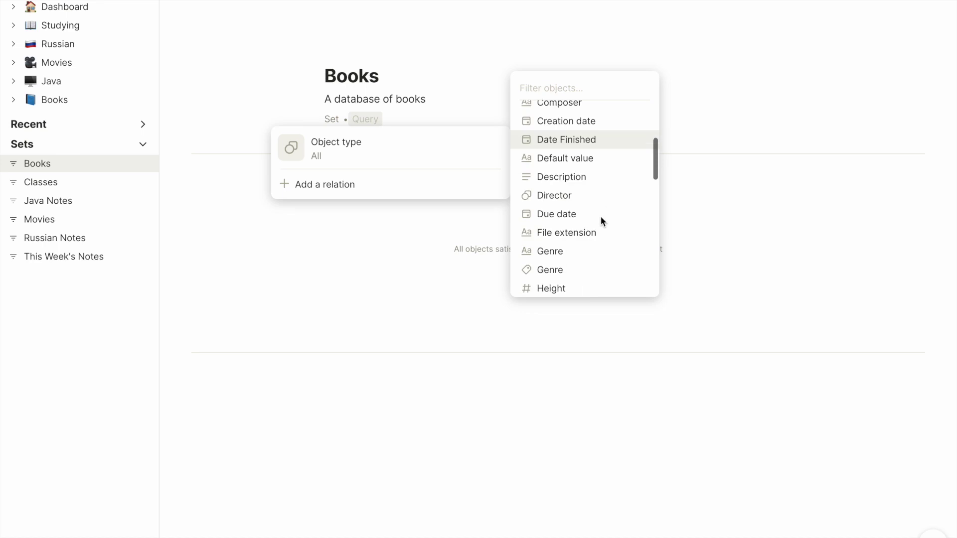
scroll(583, 218, up, 4)
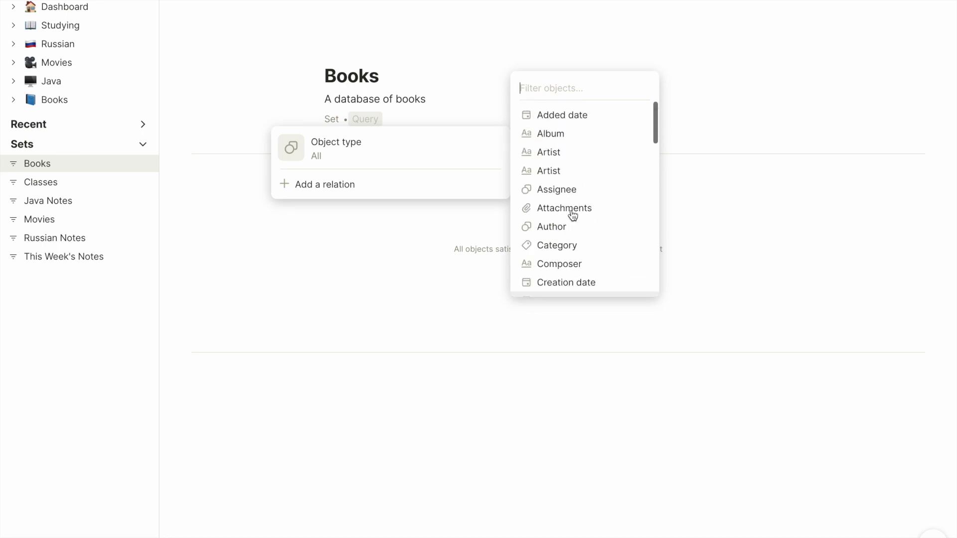
click(318, 157)
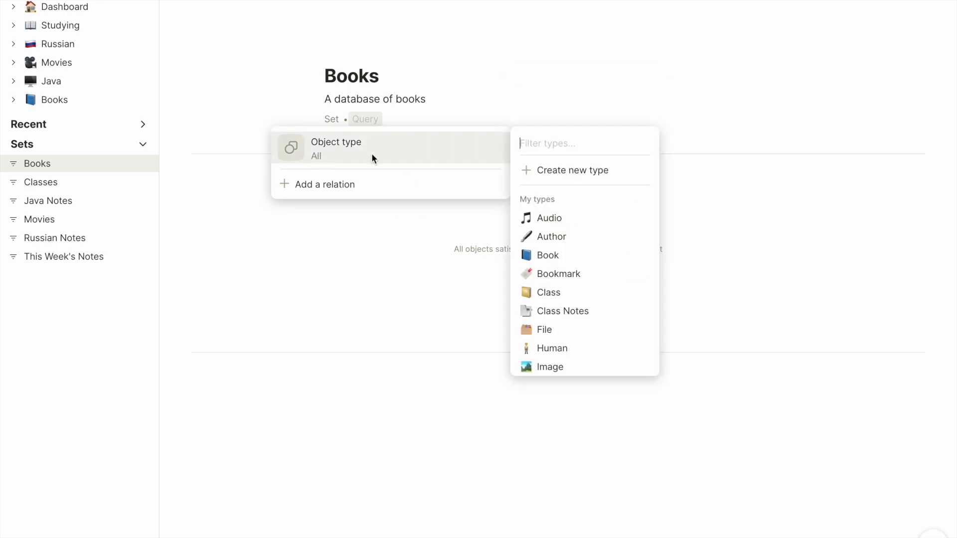
click(348, 186)
scroll(571, 144, down, 3)
text(object)
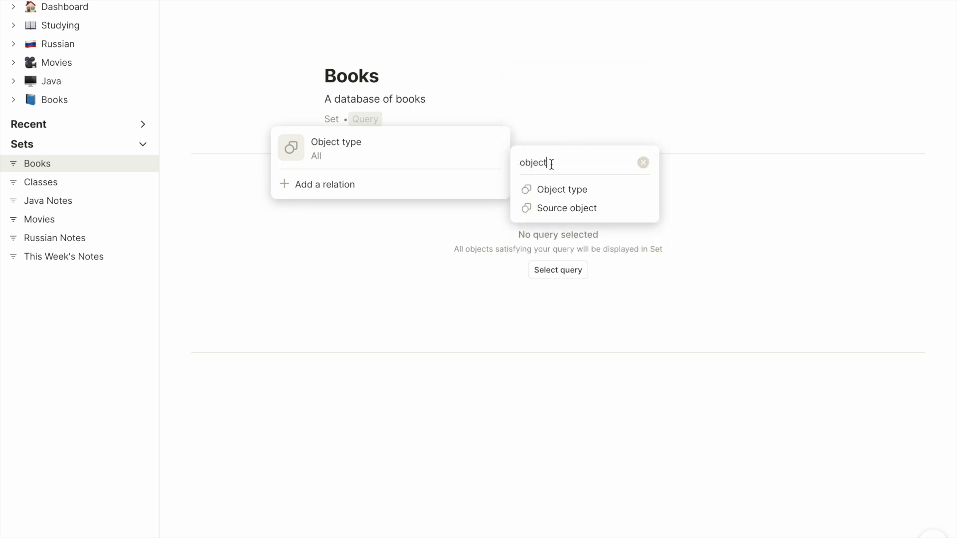
click(410, 166)
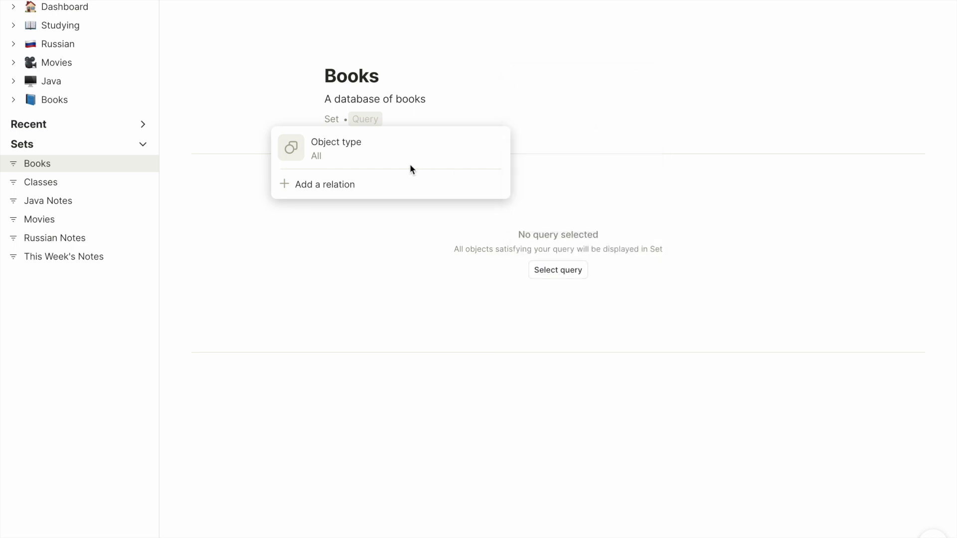
Step: Set the object type of the Books set's query to Book
click(319, 156)
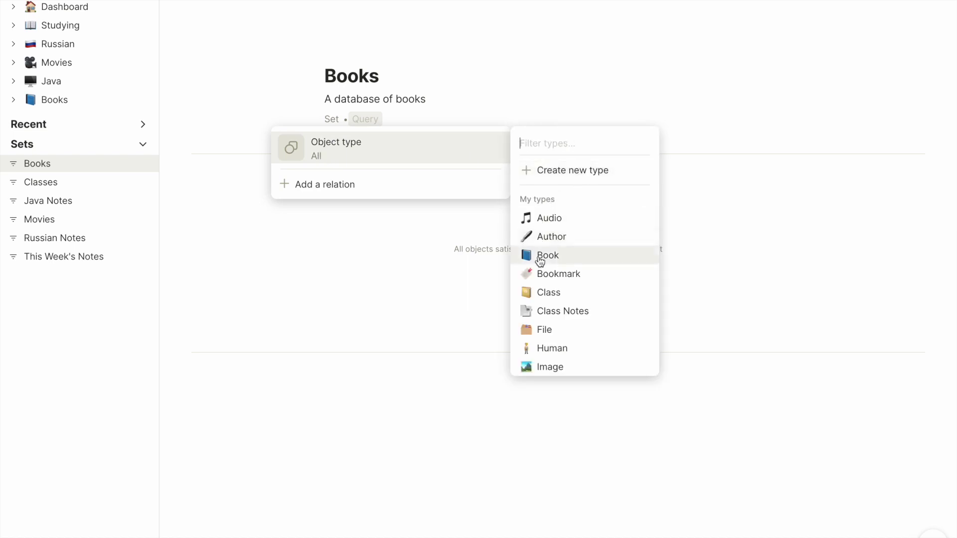
scroll(558, 257, down, 5)
scroll(558, 258, up, 4)
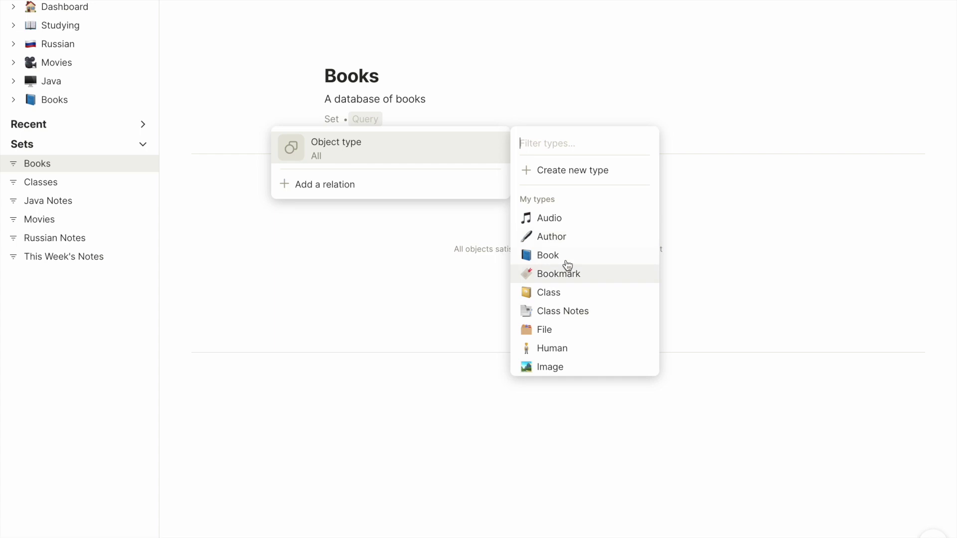
click(564, 256)
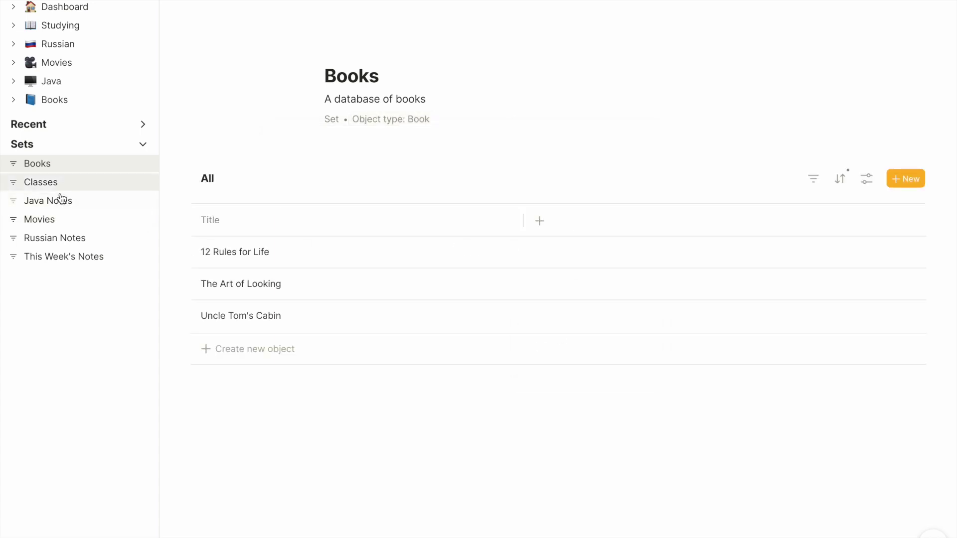
Step: View the Movies and Books sets, and examine the inline Books set on the Books page
click(59, 218)
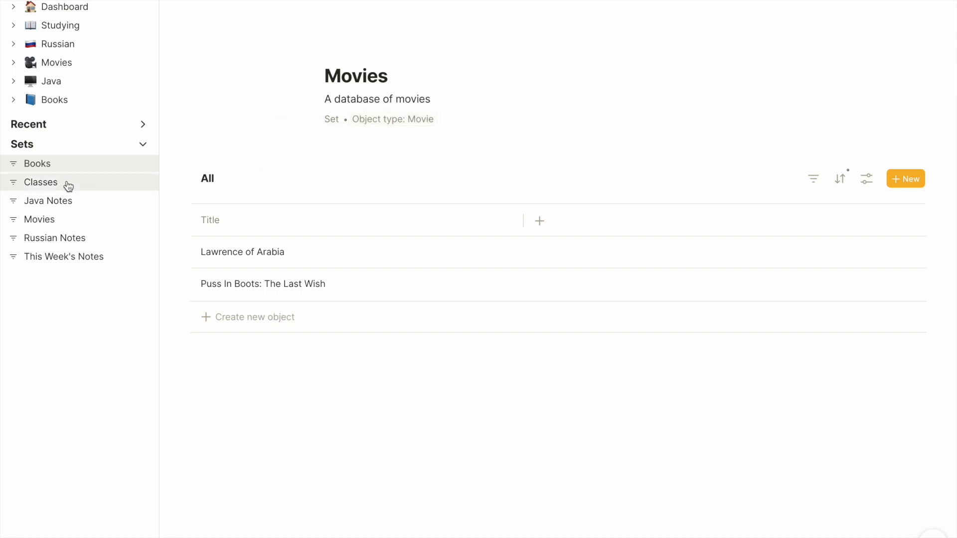
click(48, 171)
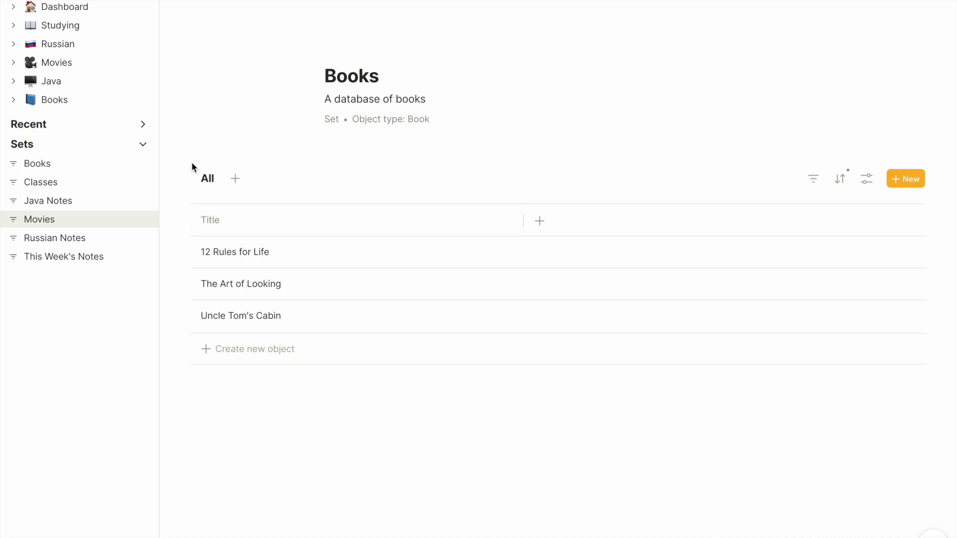
click(59, 101)
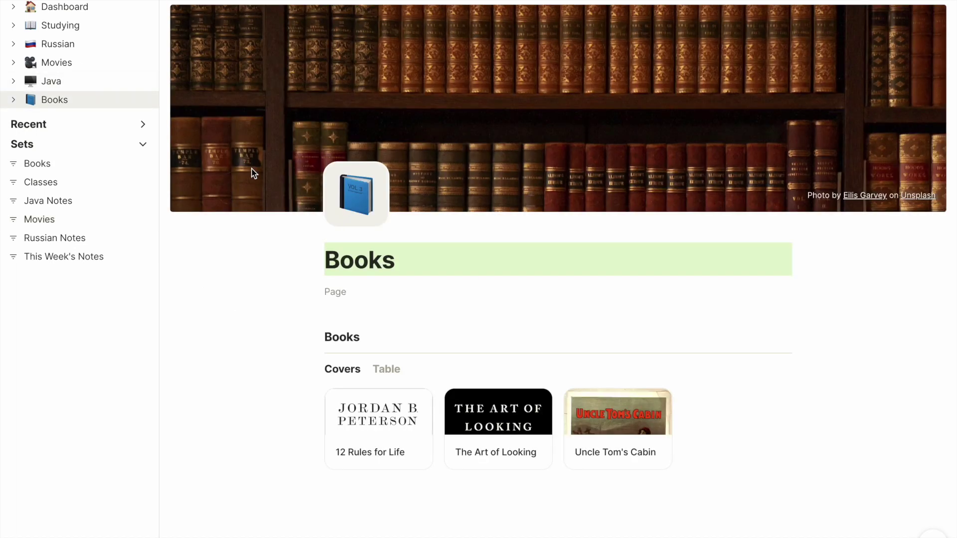
scroll(354, 299, down, 2)
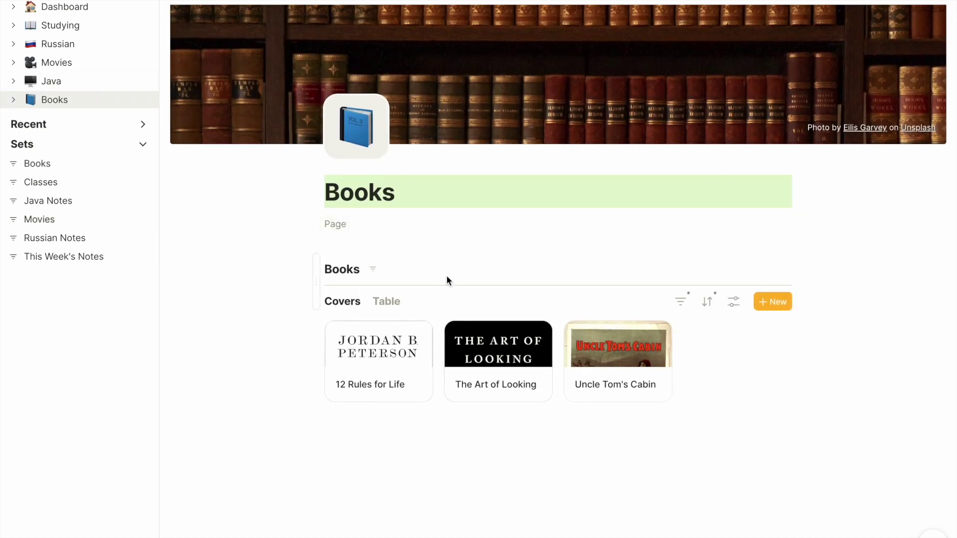
Step: Compare the Table view of the inline set on the Books page with the standalone Books set
click(379, 302)
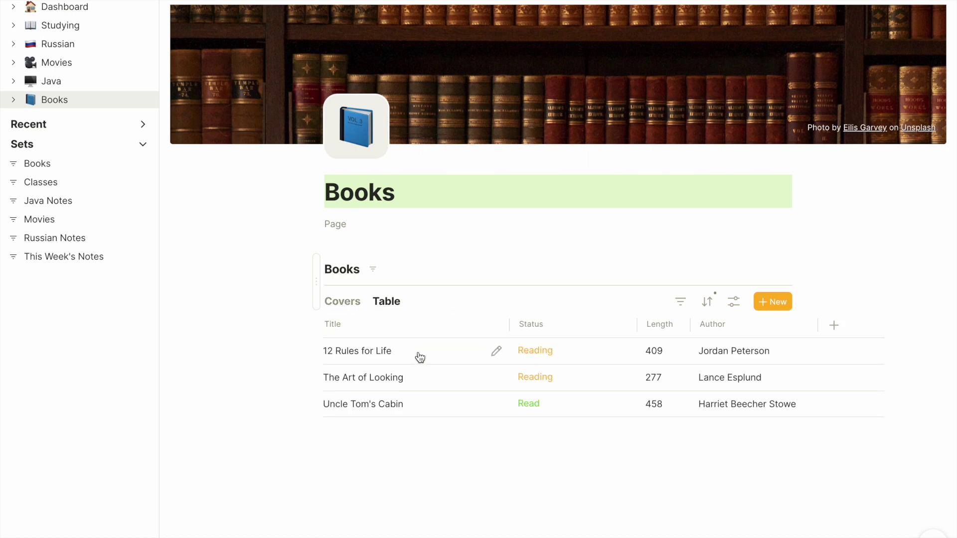
click(68, 165)
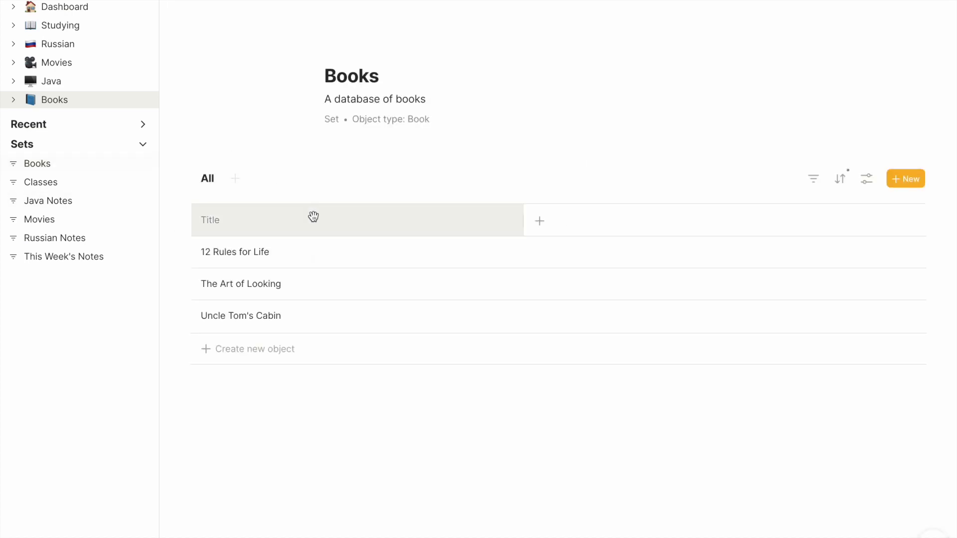
click(55, 100)
click(383, 303)
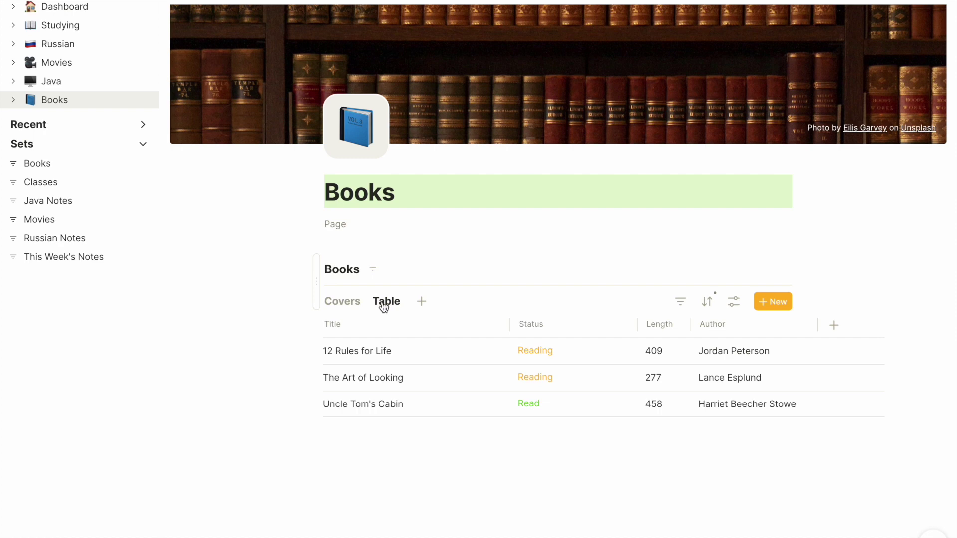
scroll(382, 306, down, 2)
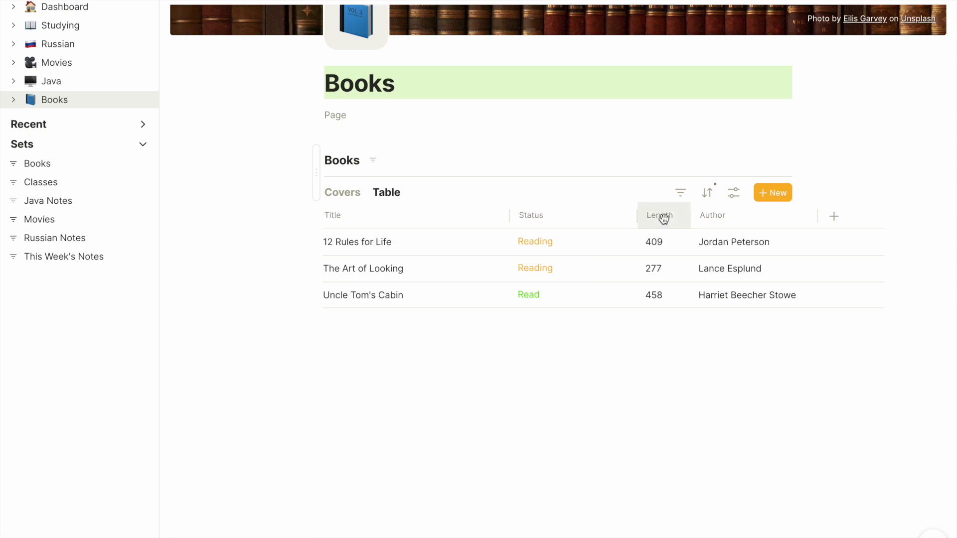
Step: Examine the relations on the 12 Rules for Life page and those offered for the inline Books table
click(373, 244)
scroll(487, 308, down, 3)
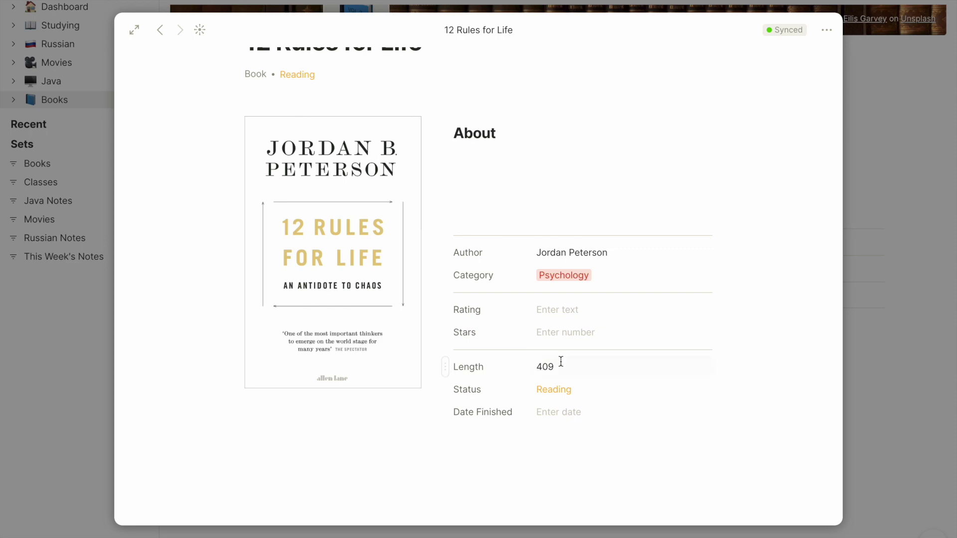
click(879, 370)
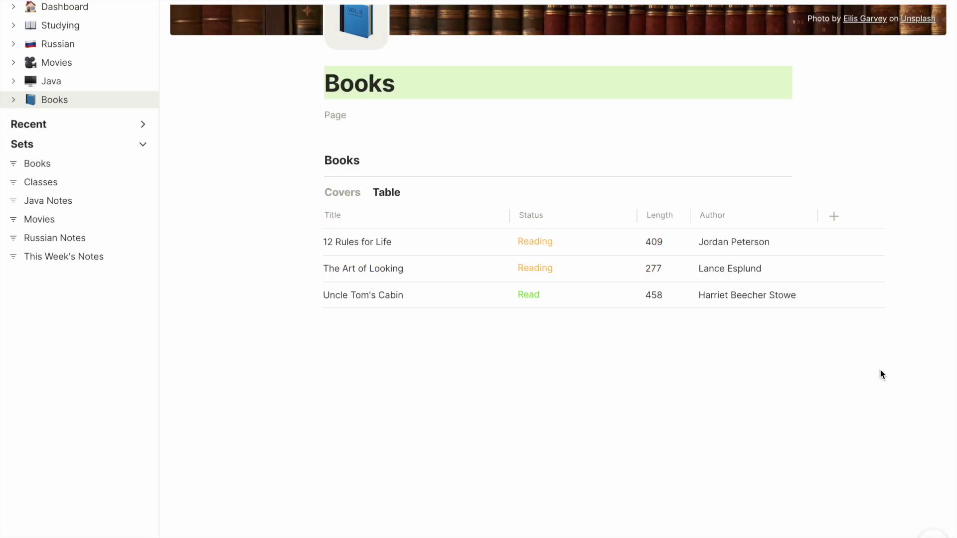
click(833, 216)
click(601, 350)
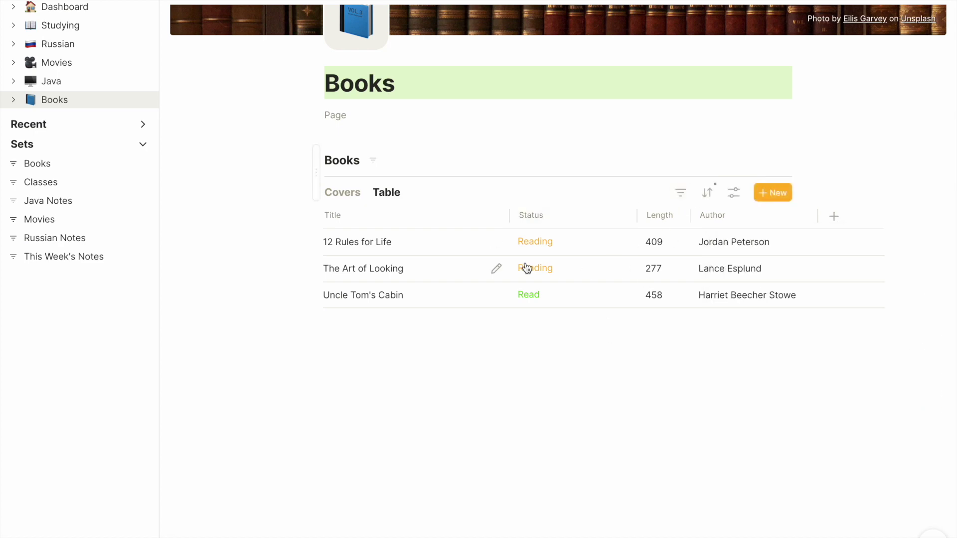
click(384, 244)
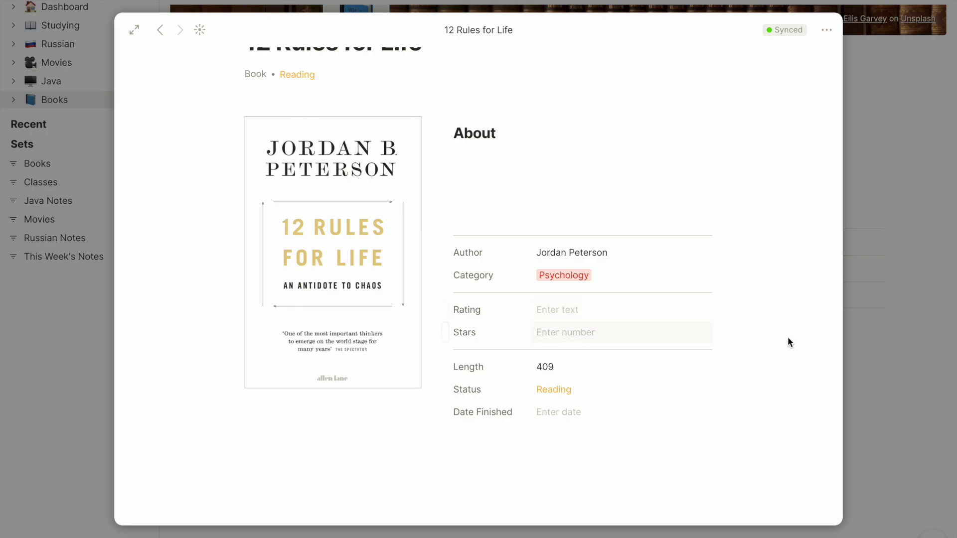
click(860, 339)
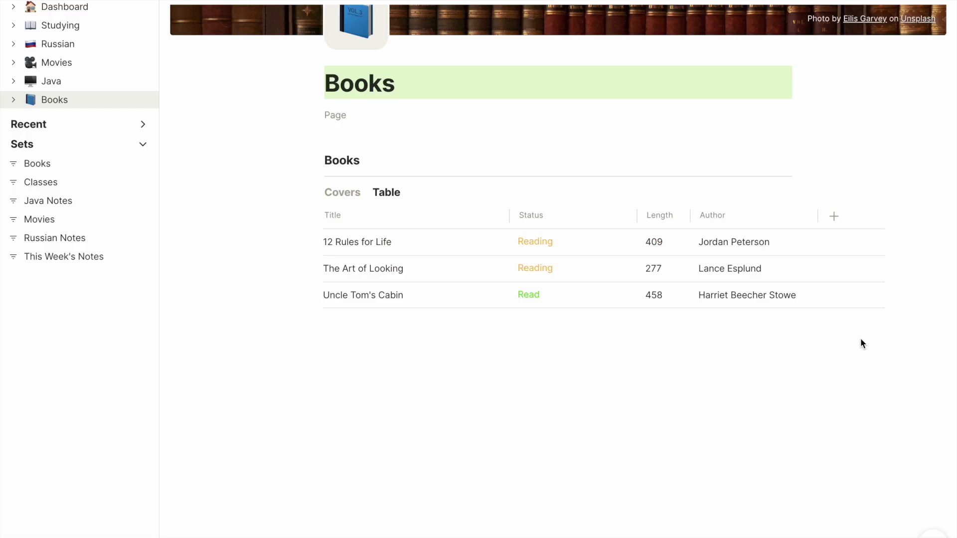
Step: Add the existing Stars number relation to the inline Books table, and view Stars on the Uncle Tom's Cabin page
click(832, 217)
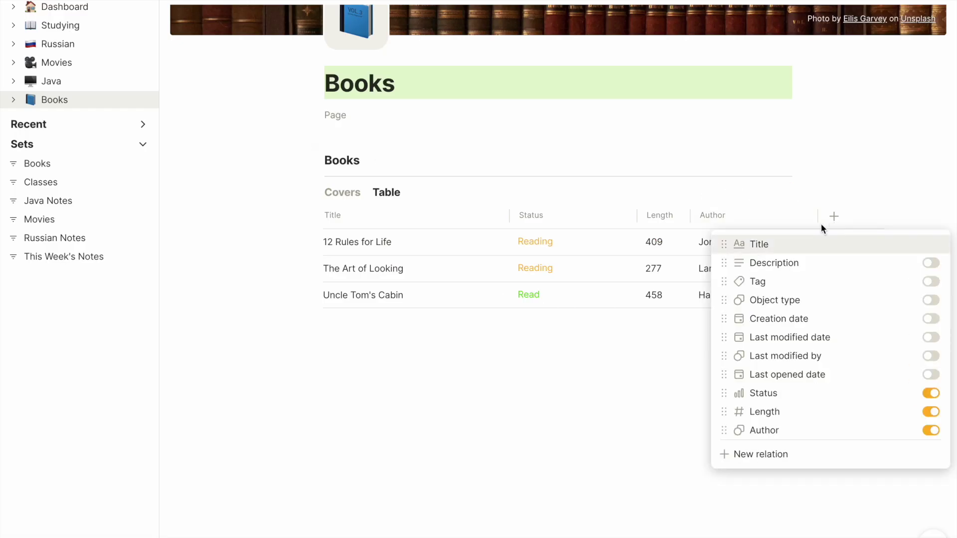
click(752, 453)
text(stars)
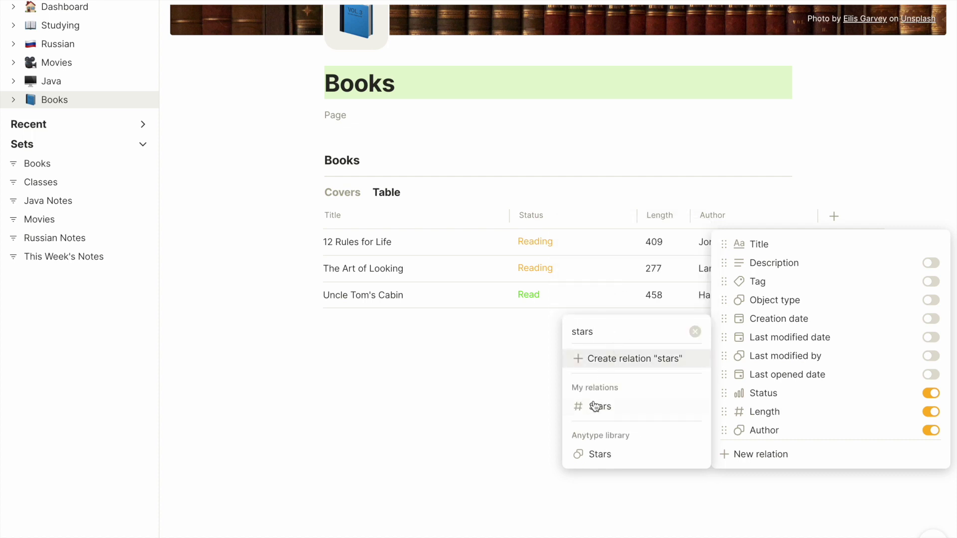
click(600, 406)
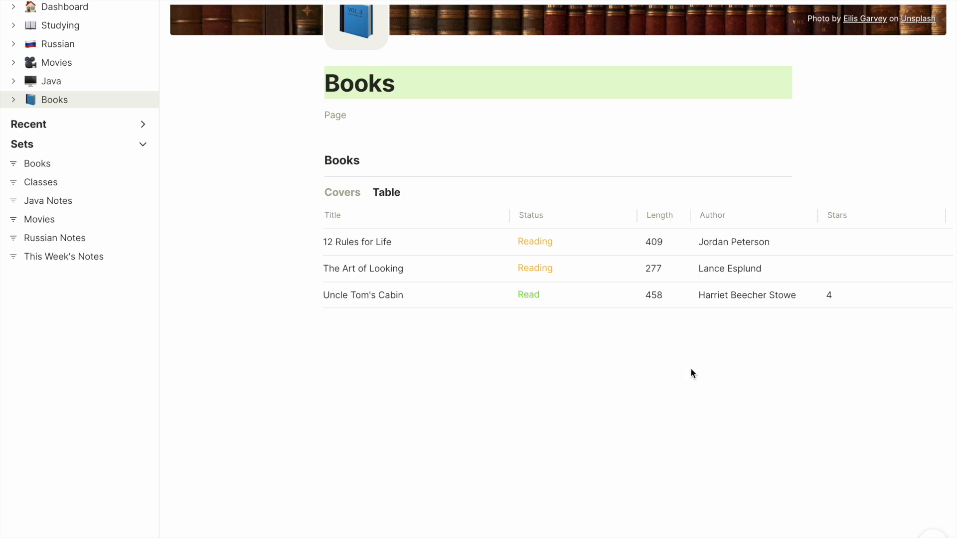
click(379, 297)
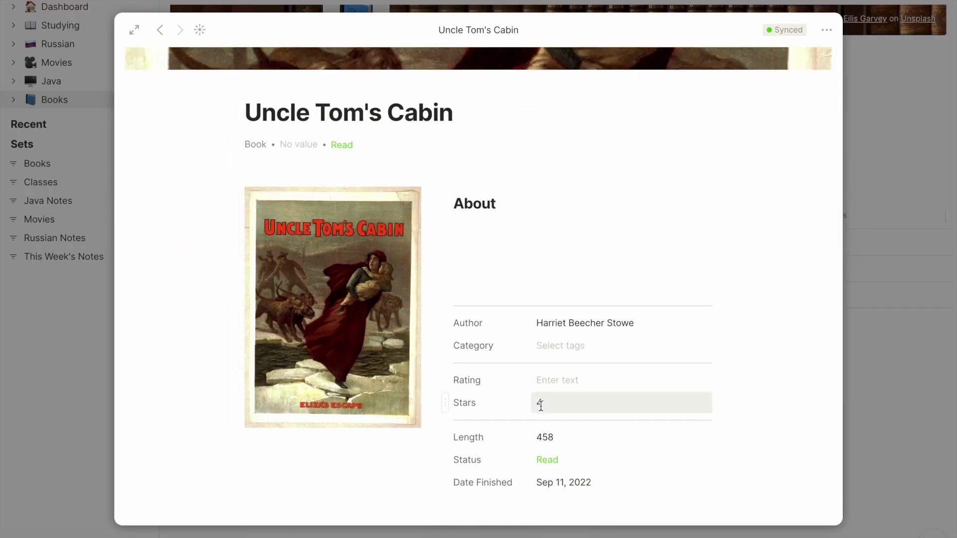
click(896, 399)
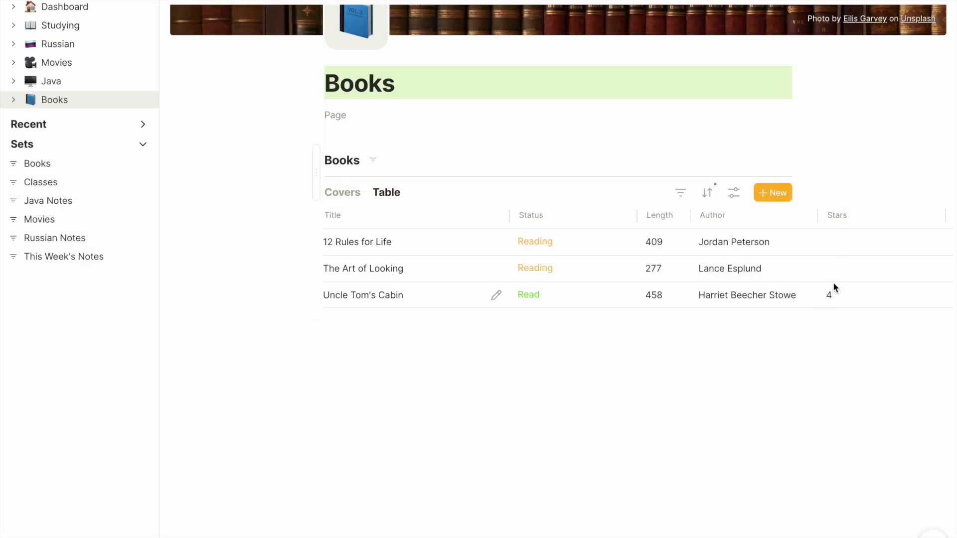
Step: Set the Status of 12 Rules for Life to Read and its Stars to 5
click(373, 243)
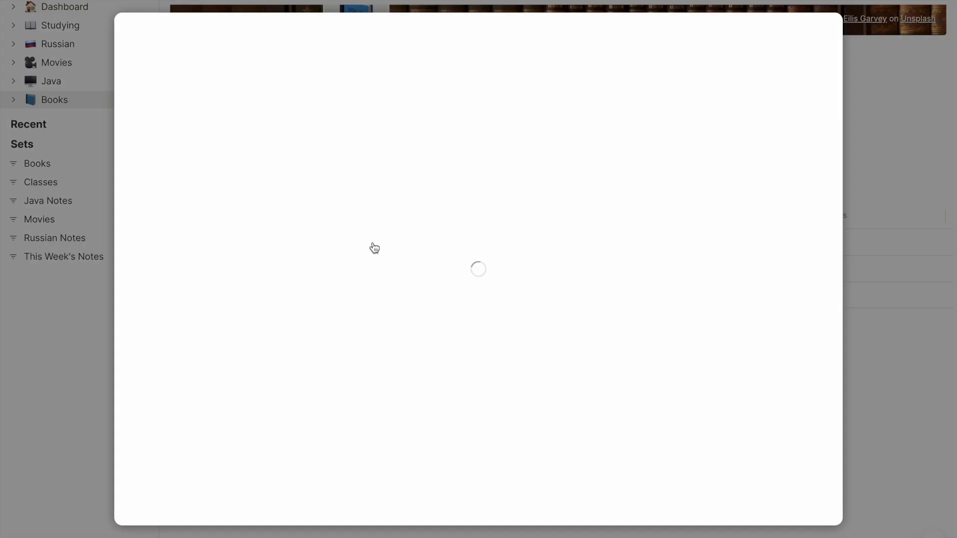
click(562, 391)
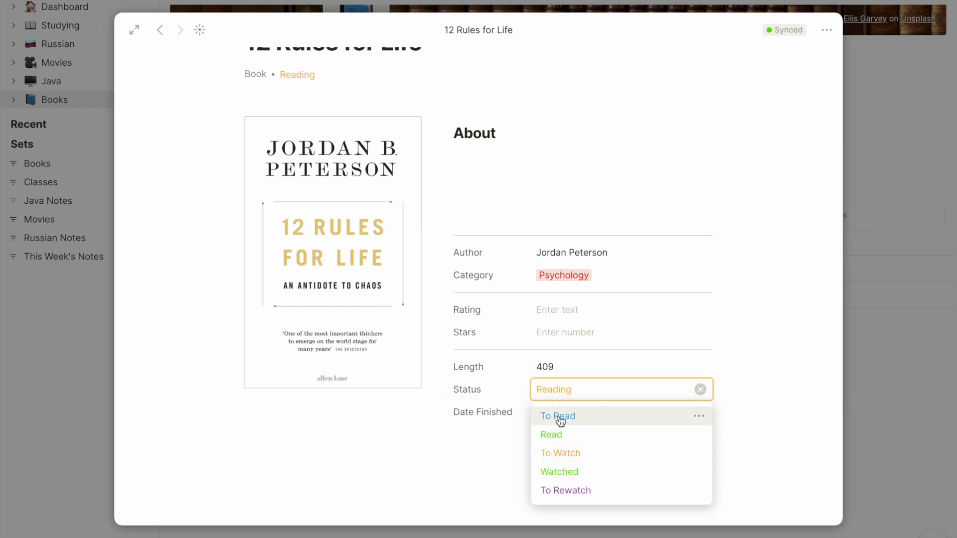
click(562, 436)
click(545, 331)
text(5)
Step: Set the Date Finished of 12 Rules for Life to today and return to the Books page
scroll(545, 484, down, 1)
click(549, 375)
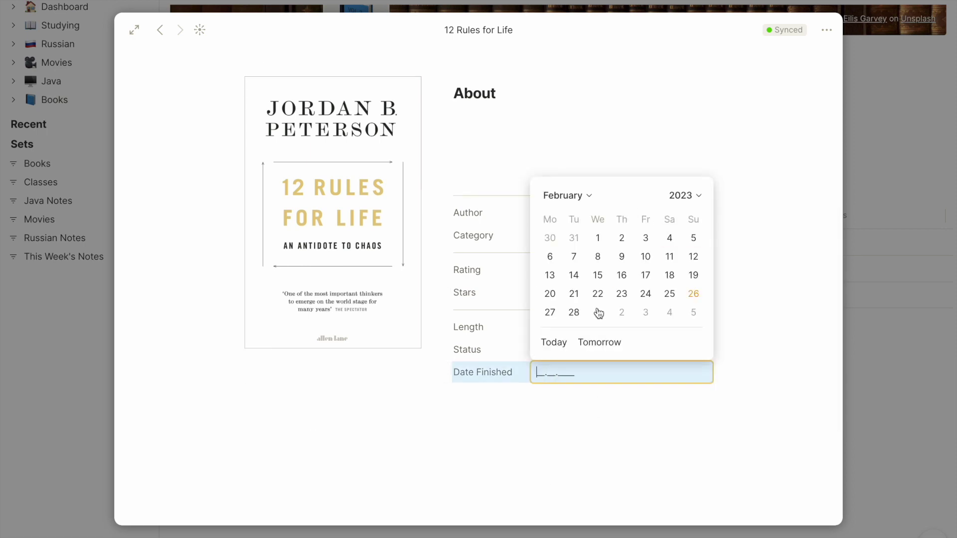
click(554, 344)
key(Escape)
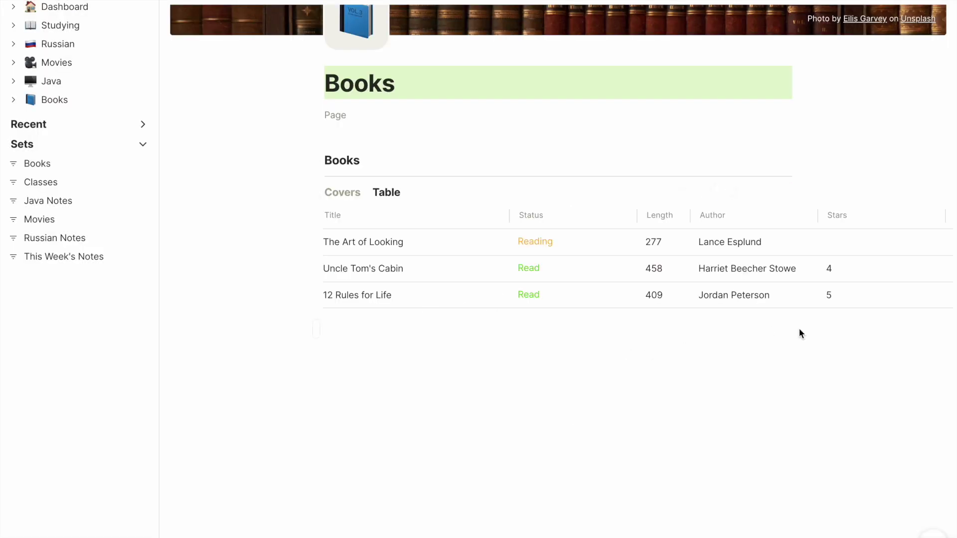
Step: Compare the Covers and Table views of the inline Books set, ending on Covers
scroll(526, 339, up, 1)
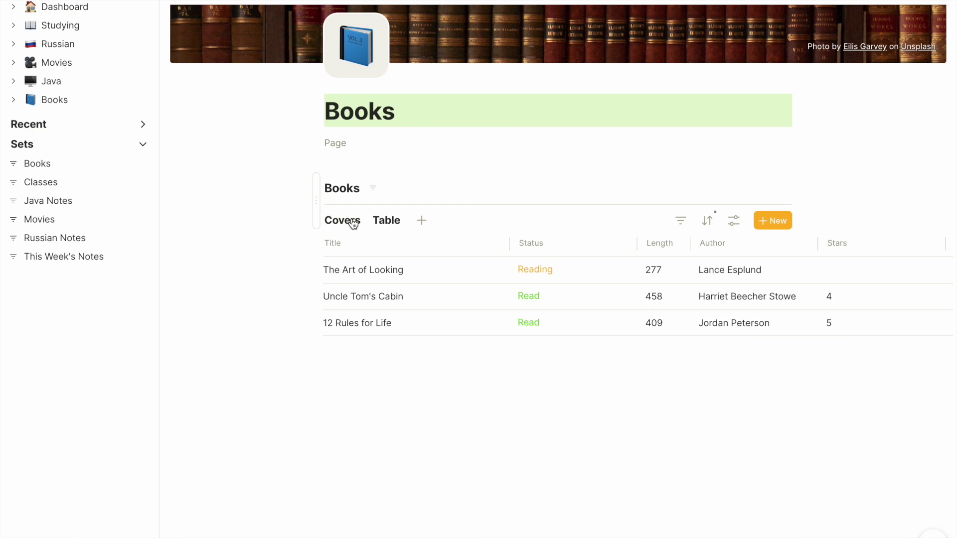
click(352, 222)
click(385, 222)
click(342, 222)
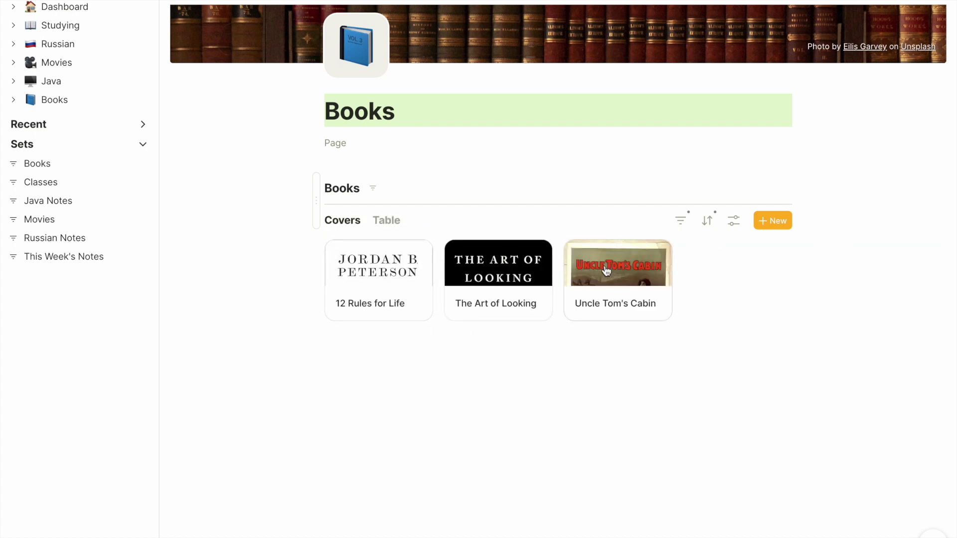
Step: View the Movies and Books pages, and return to the home screen
click(59, 67)
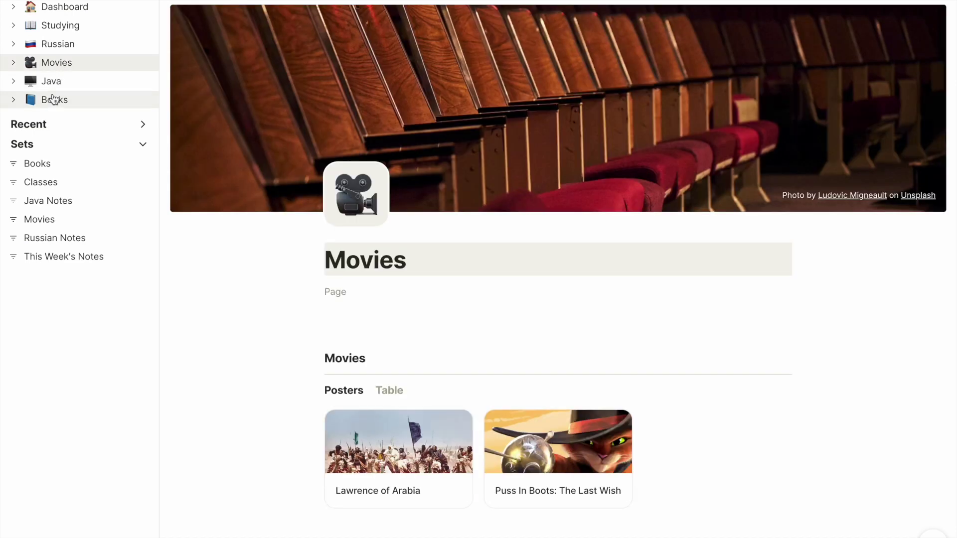
click(69, 102)
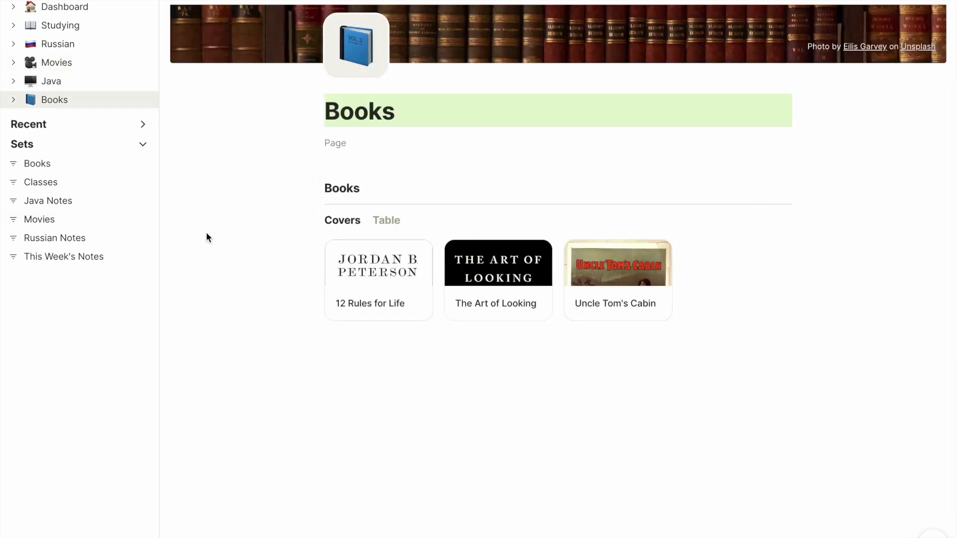
click(174, 0)
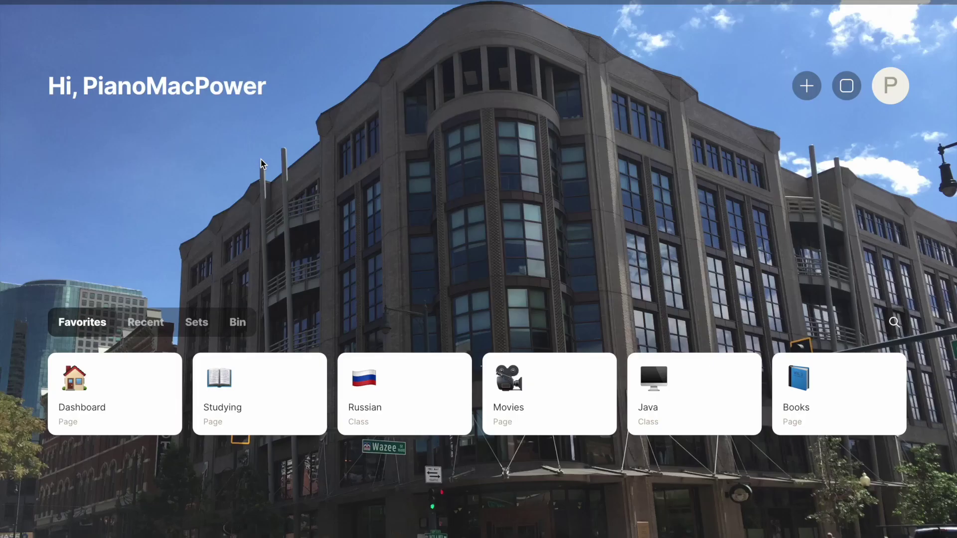